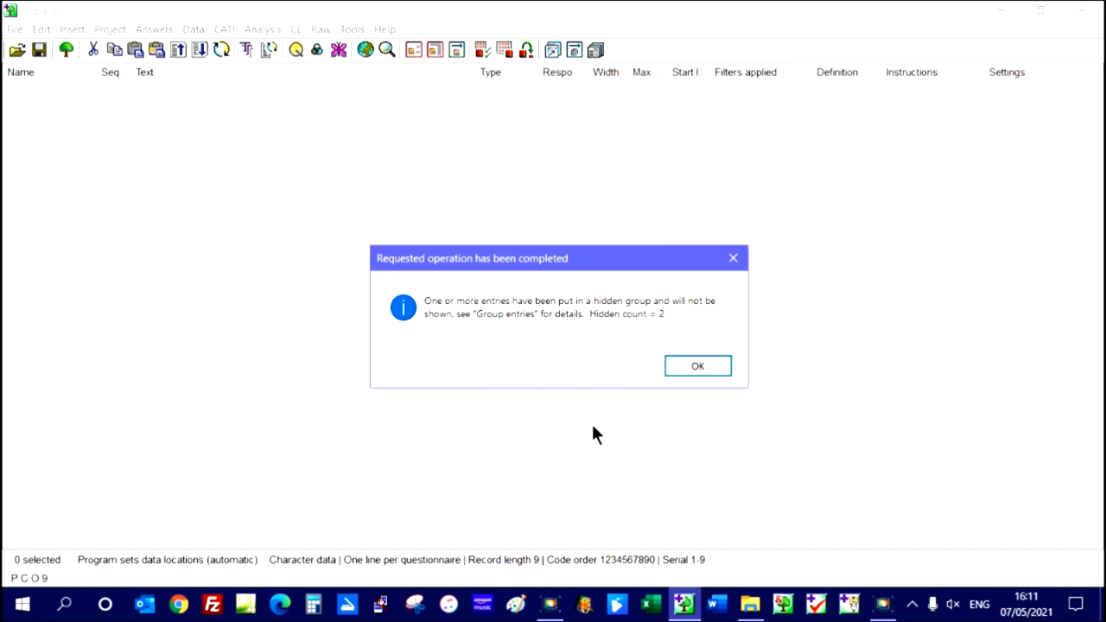
Step: Acknowledge the import notices and save the imported project as Chocolate Survey Extract in the XML Import folder, proceeding despite the compatibility log
{"action": "left_click", "coordinate": [720, 372]}
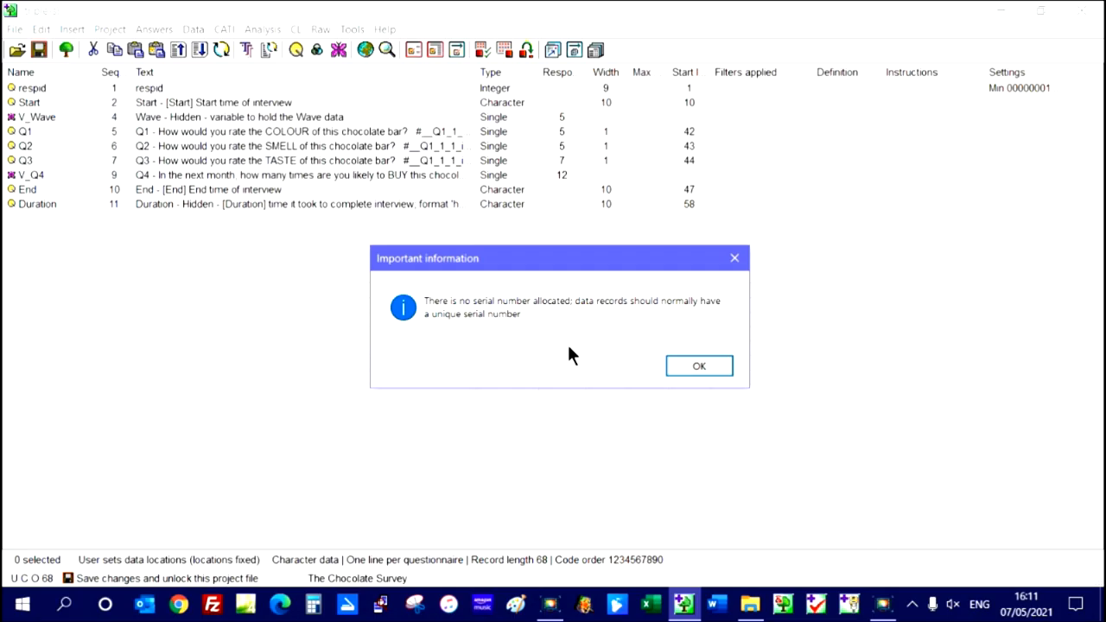
{"action": "left_click", "coordinate": [681, 370]}
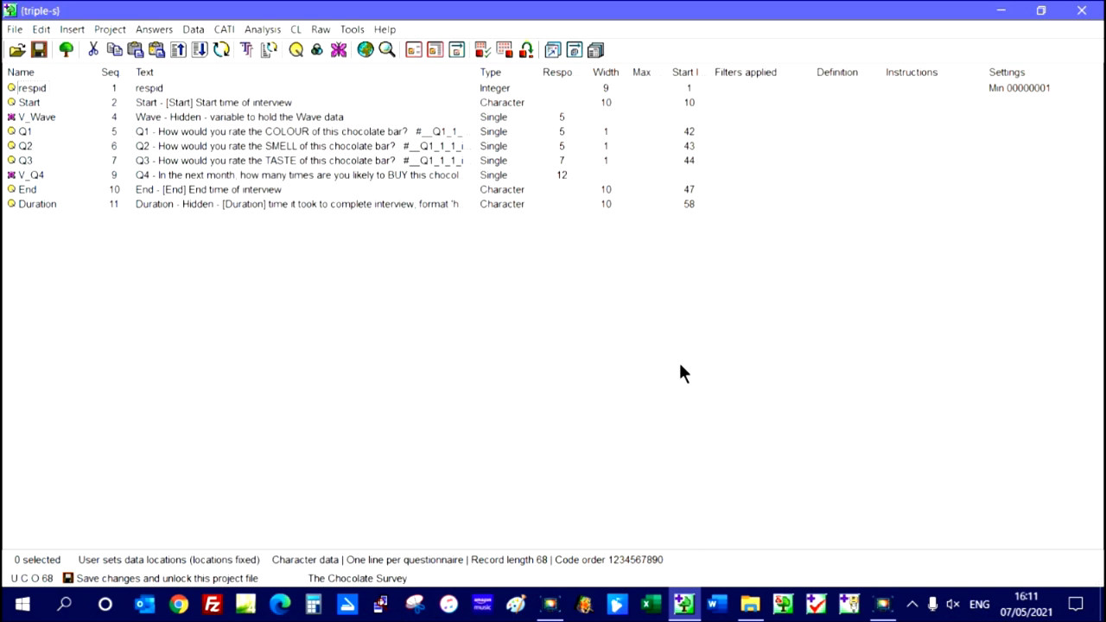
{"action": "left_click", "coordinate": [38, 50]}
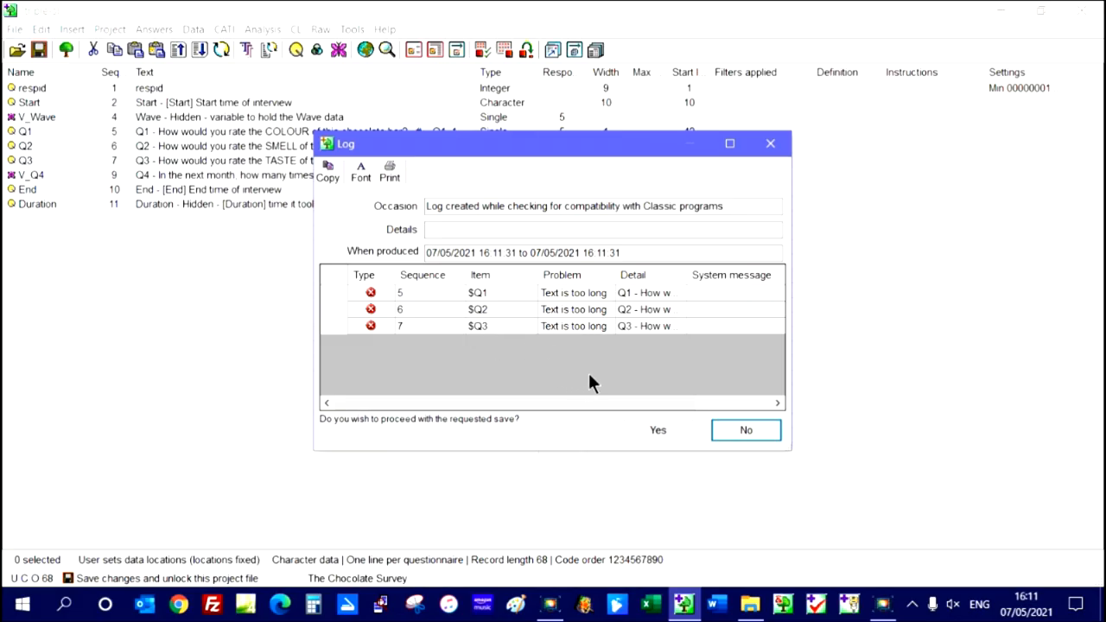
{"action": "left_click", "coordinate": [679, 433]}
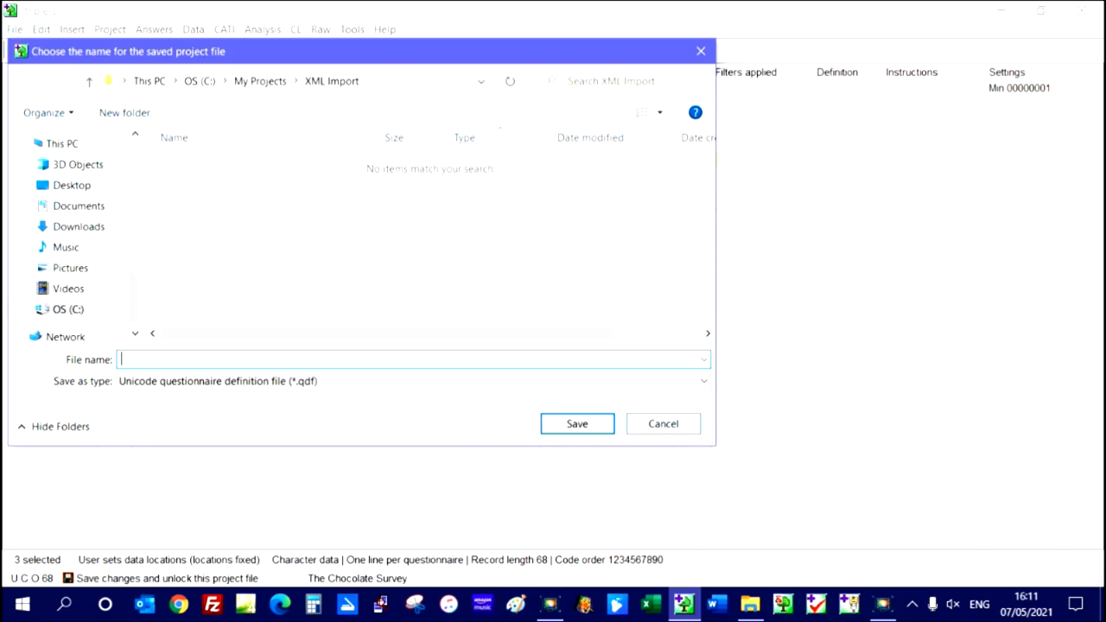
{"action": "type", "text": "Chocolate"}
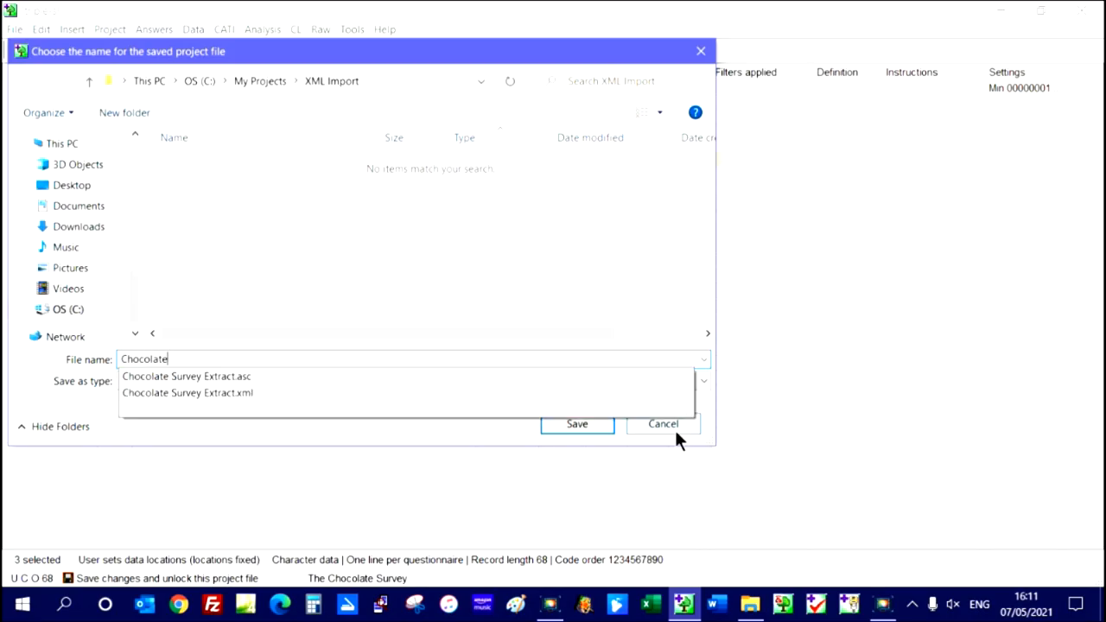
{"action": "type", "text": " Survey Extract"}
{"action": "left_click", "coordinate": [556, 424]}
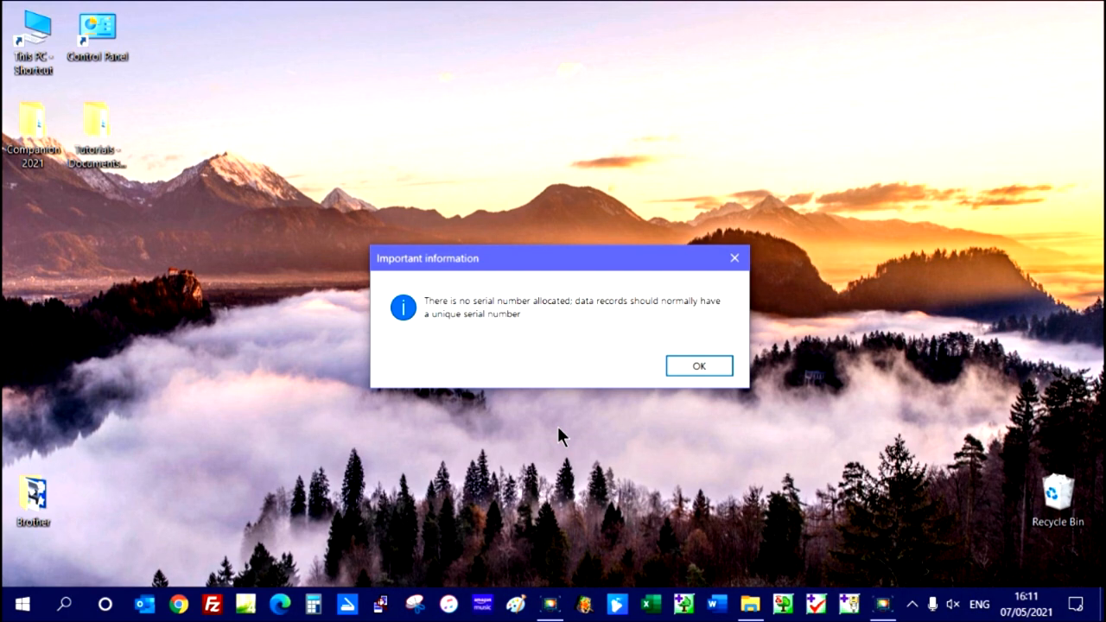
{"action": "left_click", "coordinate": [691, 364]}
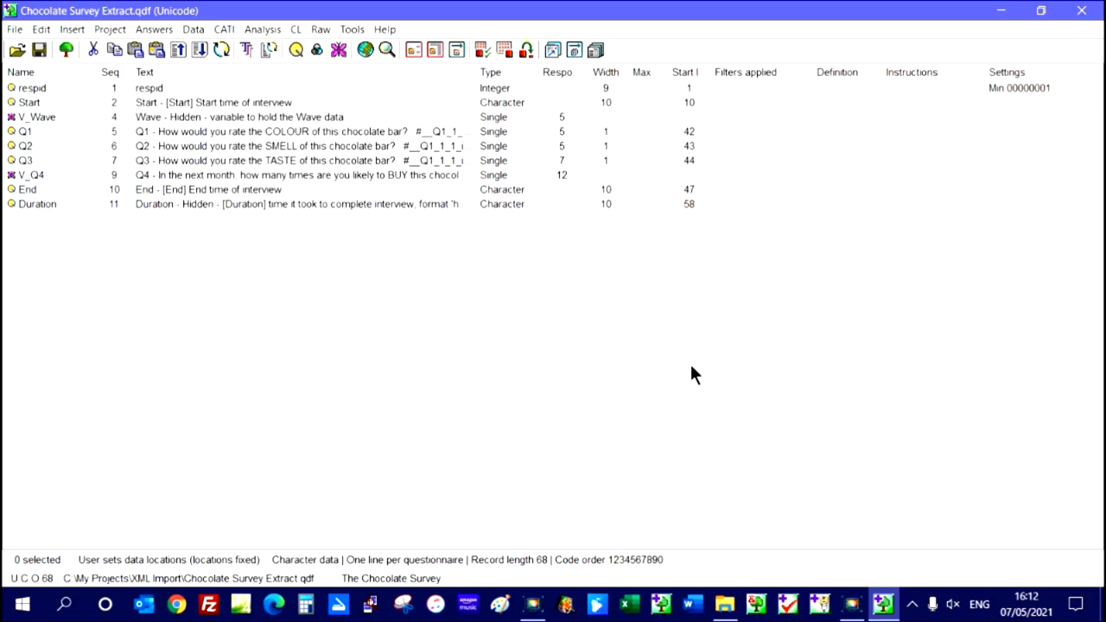
Step: Open the raw data file Chocolate Survey Extract.asc with the respid entry selected
{"action": "left_click", "coordinate": [50, 92]}
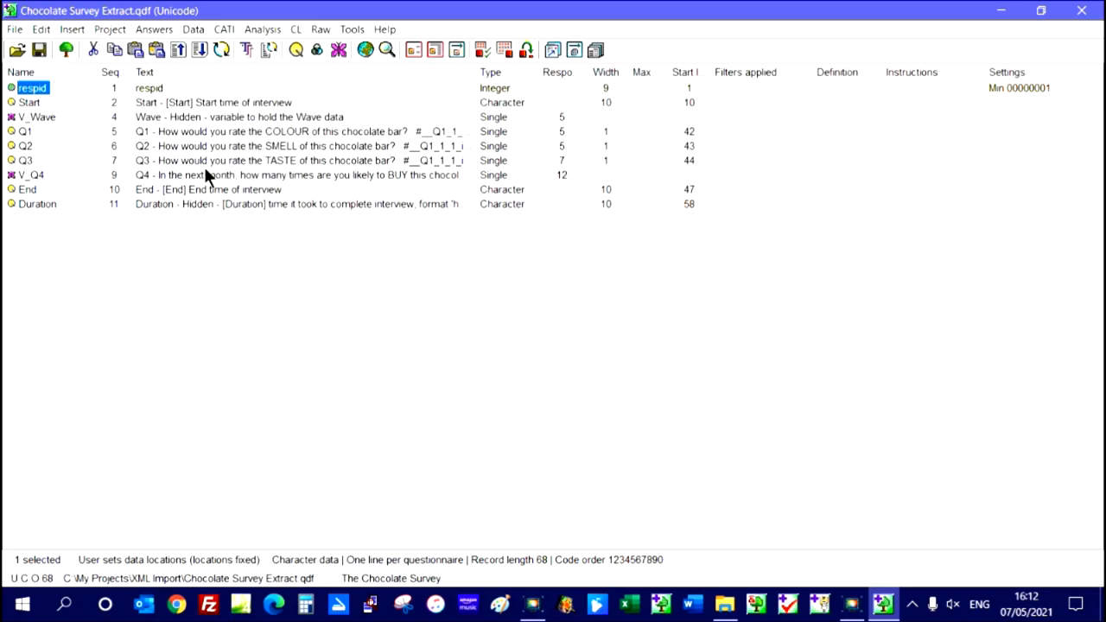
{"action": "left_click", "coordinate": [322, 33]}
{"action": "left_click", "coordinate": [337, 47]}
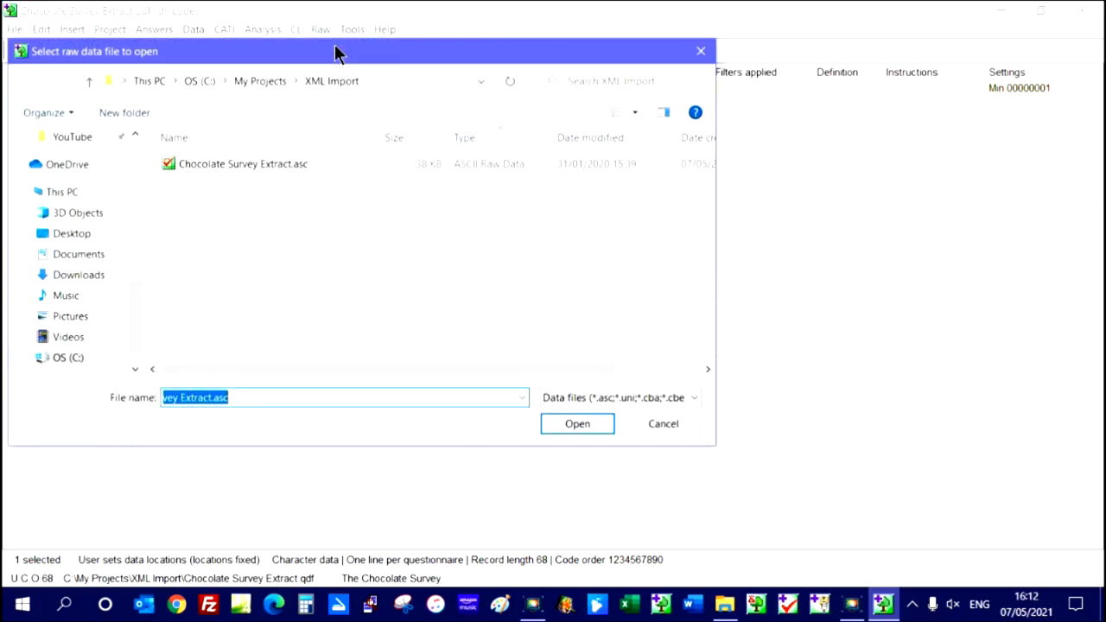
{"action": "left_click", "coordinate": [292, 170]}
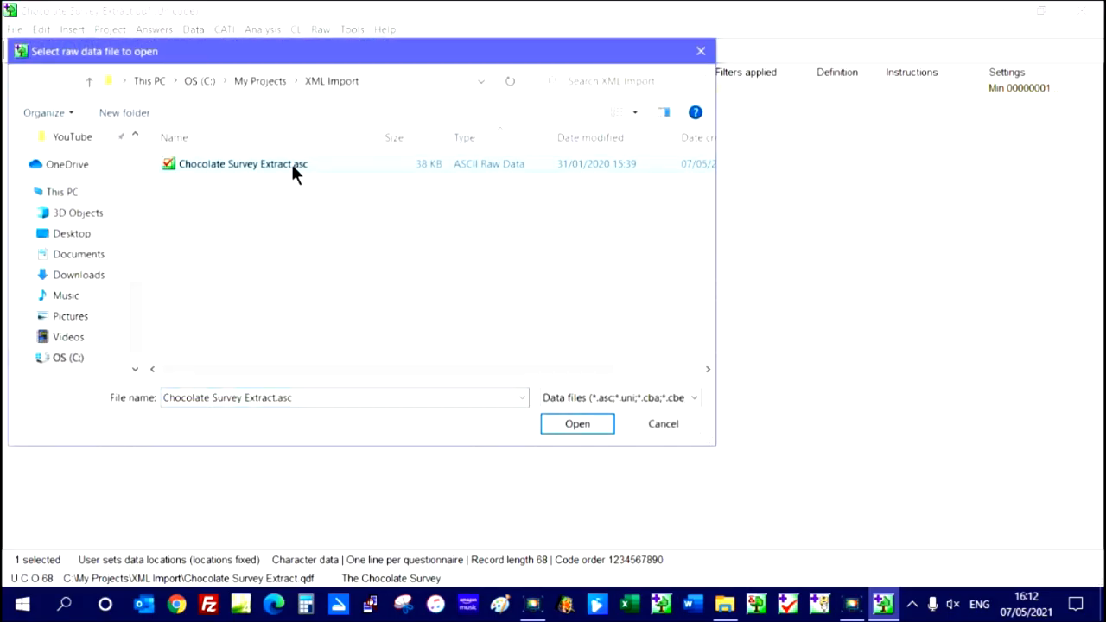
{"action": "left_click", "coordinate": [603, 428]}
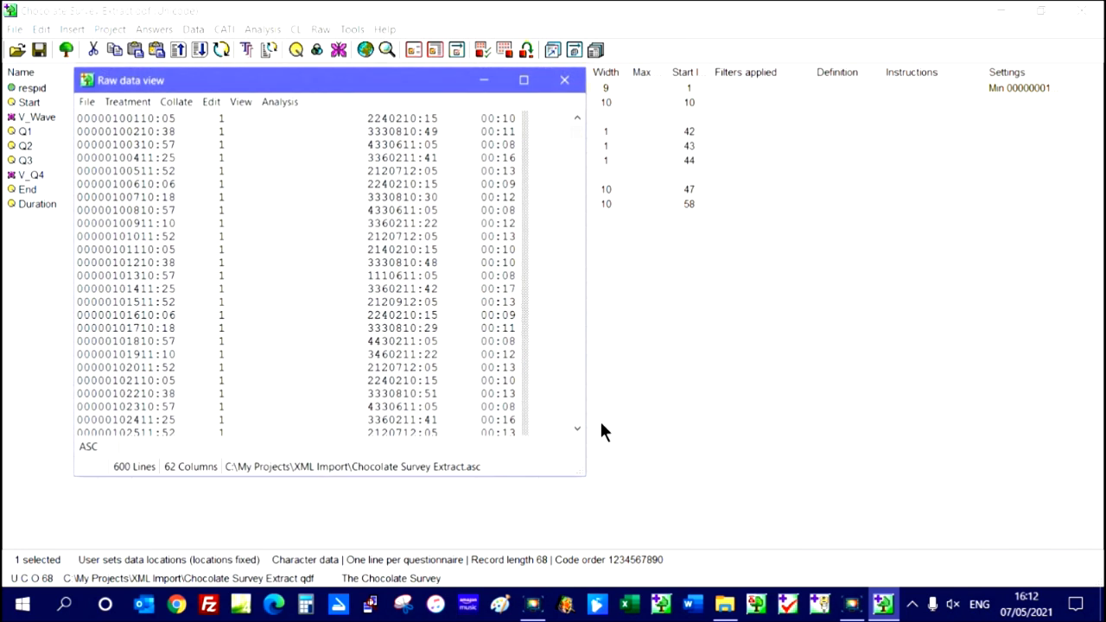
Step: Examine which columns hold the respondent ID in the first raw data line, look through further records and close the raw data
{"action": "left_click", "coordinate": [77, 119]}
{"action": "key", "text": "Right"}
{"action": "key", "text": "Right"}
{"action": "key", "text": "Right"}
{"action": "key", "text": "Right"}
{"action": "key", "text": "Right"}
{"action": "key", "text": "Right"}
{"action": "key", "text": "Right"}
{"action": "key", "text": "Right"}
{"action": "key", "text": "Right"}
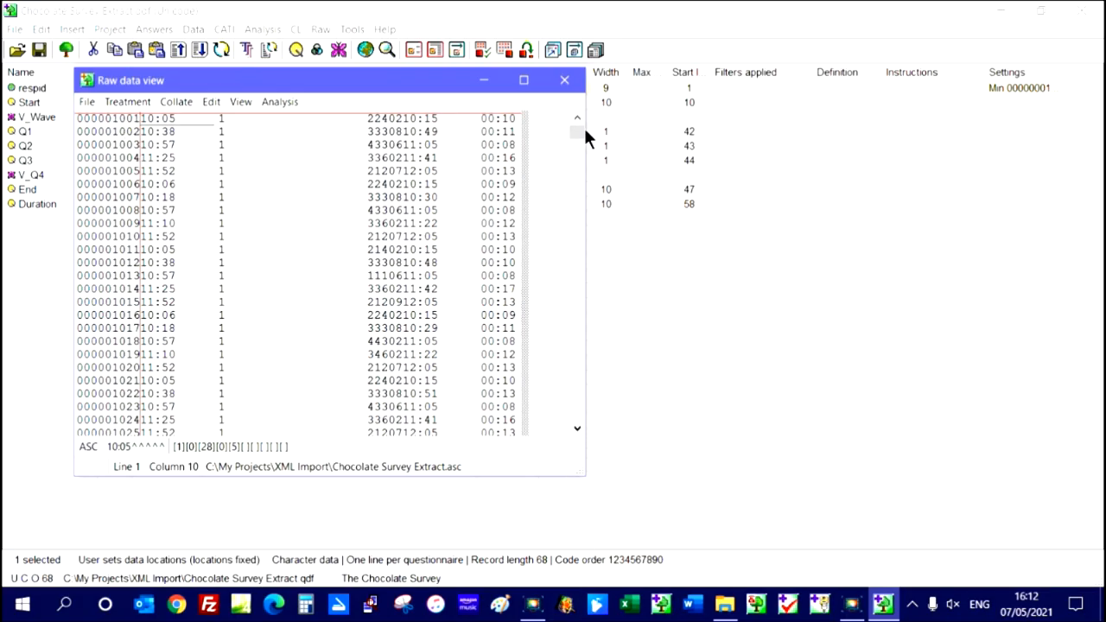
{"action": "left_click_drag", "start_coordinate": [577, 131], "coordinate": [548, 325]}
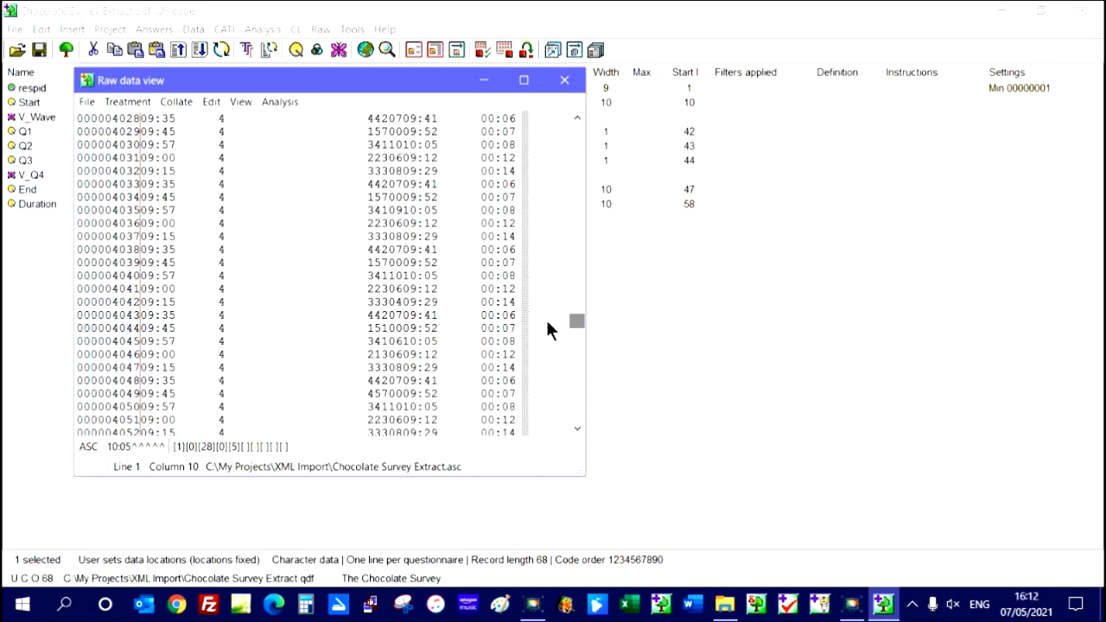
{"action": "left_click", "coordinate": [567, 81]}
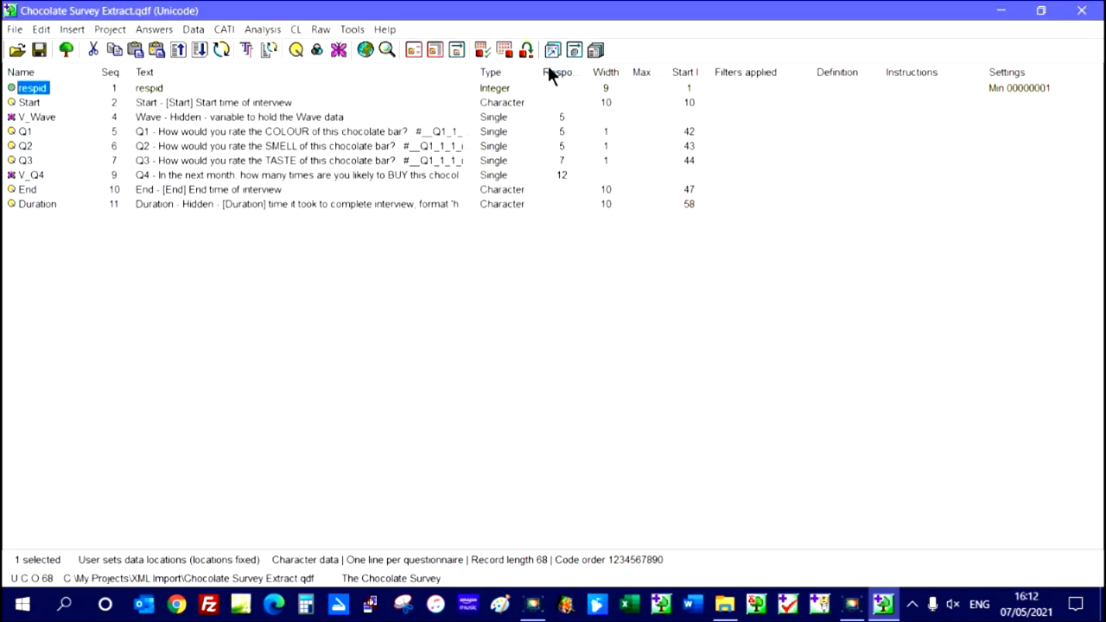
Step: Start Data drill down, accept the significance testing formats, open the Chocolate Survey Extract.asc data file and dismiss its error log
{"action": "left_click", "coordinate": [553, 48]}
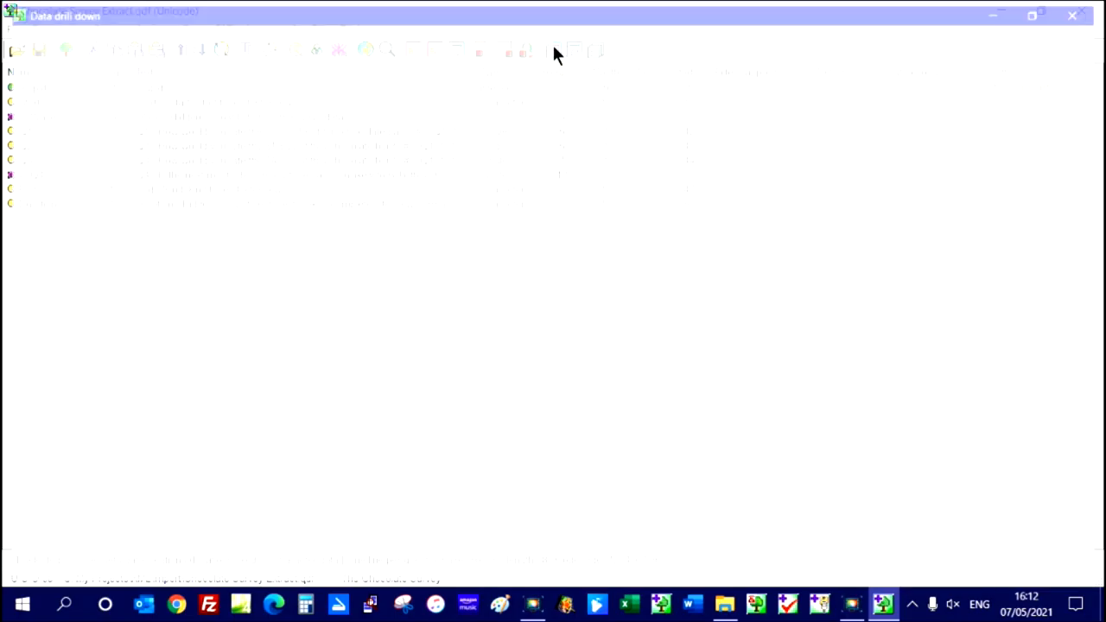
{"action": "left_click_drag", "start_coordinate": [502, 145], "coordinate": [461, 28]}
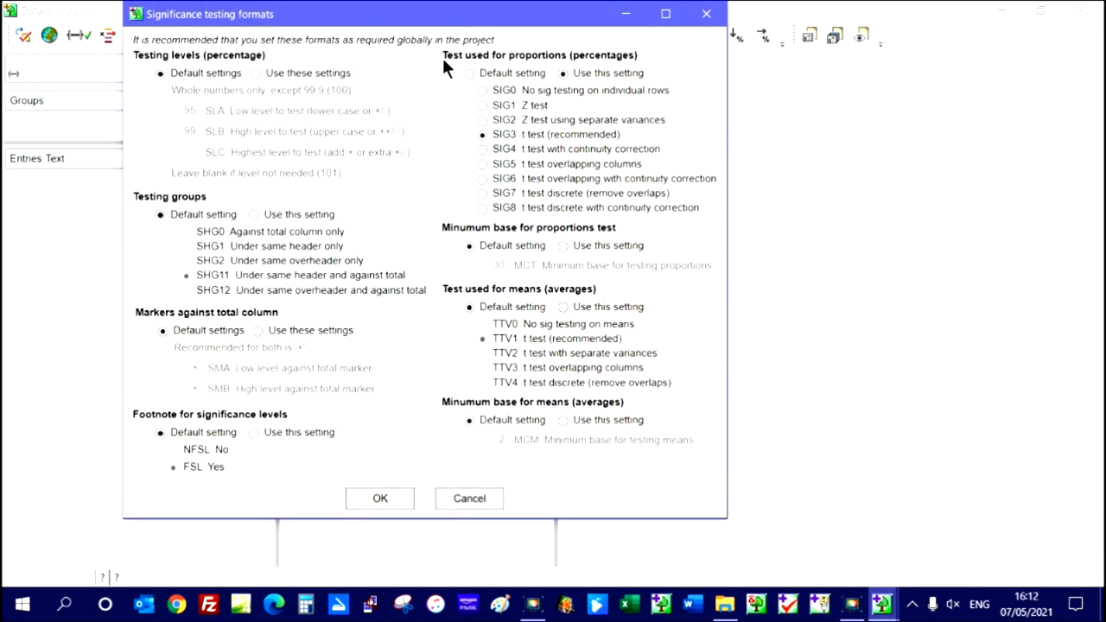
{"action": "left_click", "coordinate": [379, 499]}
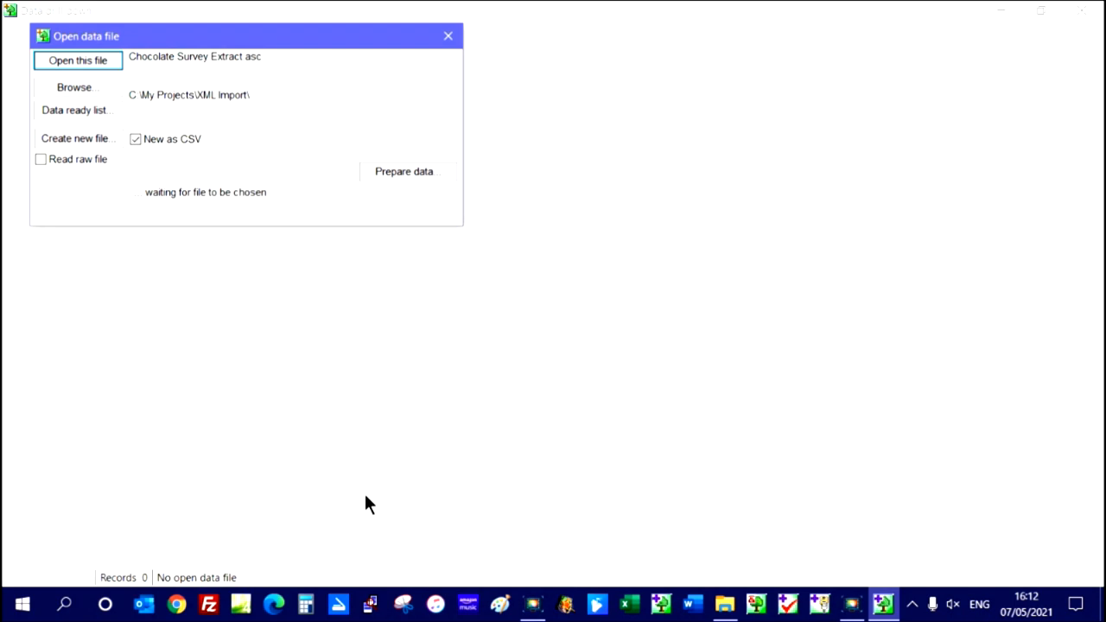
{"action": "left_click", "coordinate": [104, 62]}
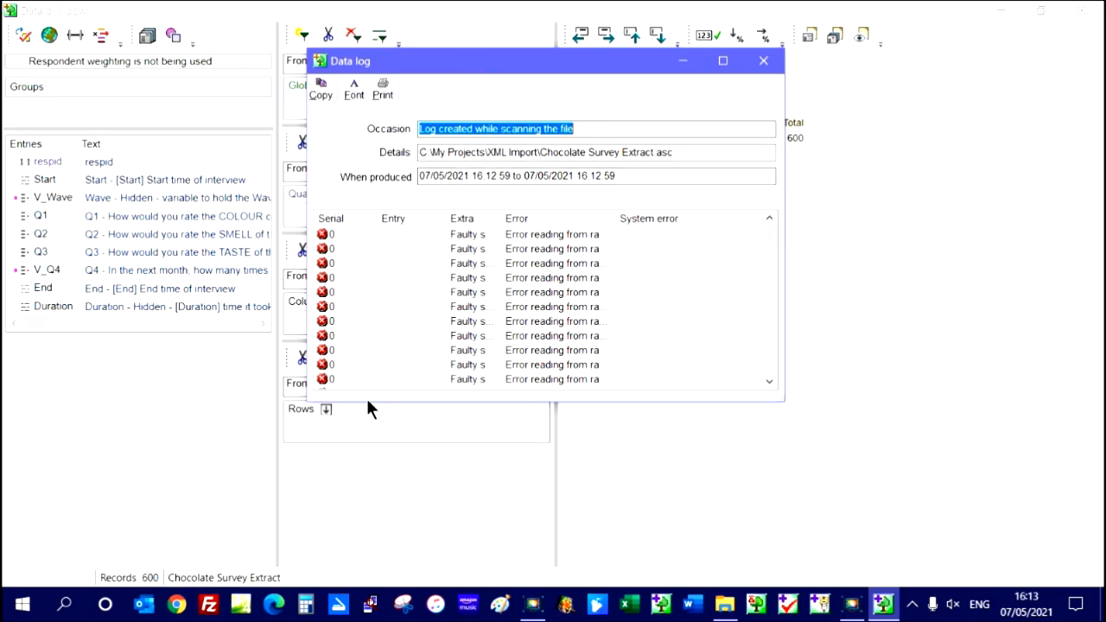
{"action": "left_click", "coordinate": [763, 60]}
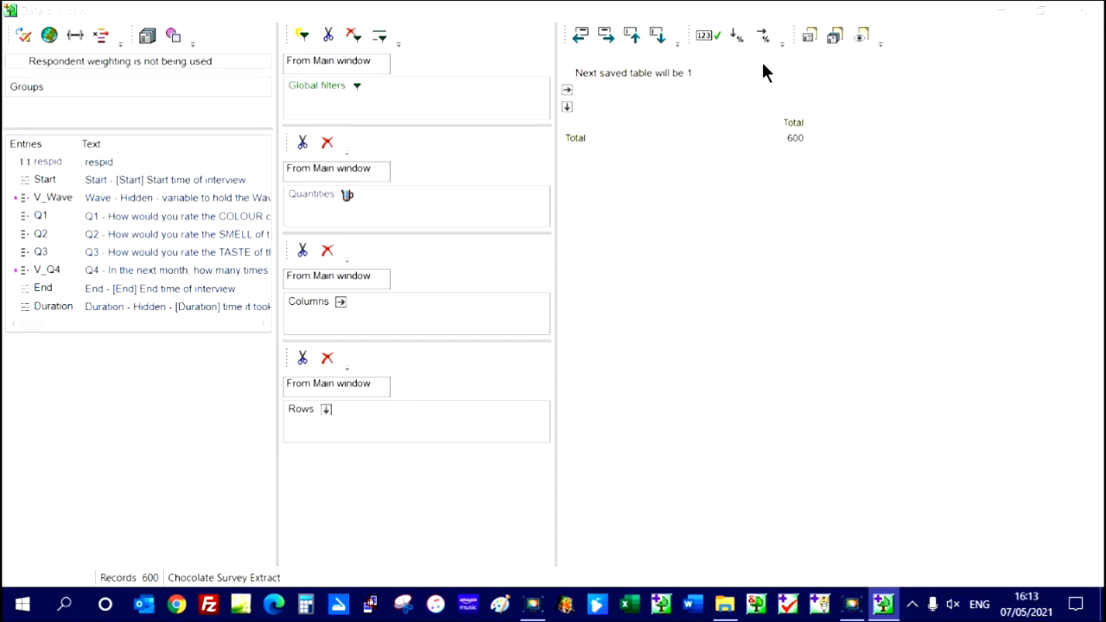
Step: Tabulate respid as the table rows to check the IDs against the total, and leave Data drill down
{"action": "left_click", "coordinate": [37, 161]}
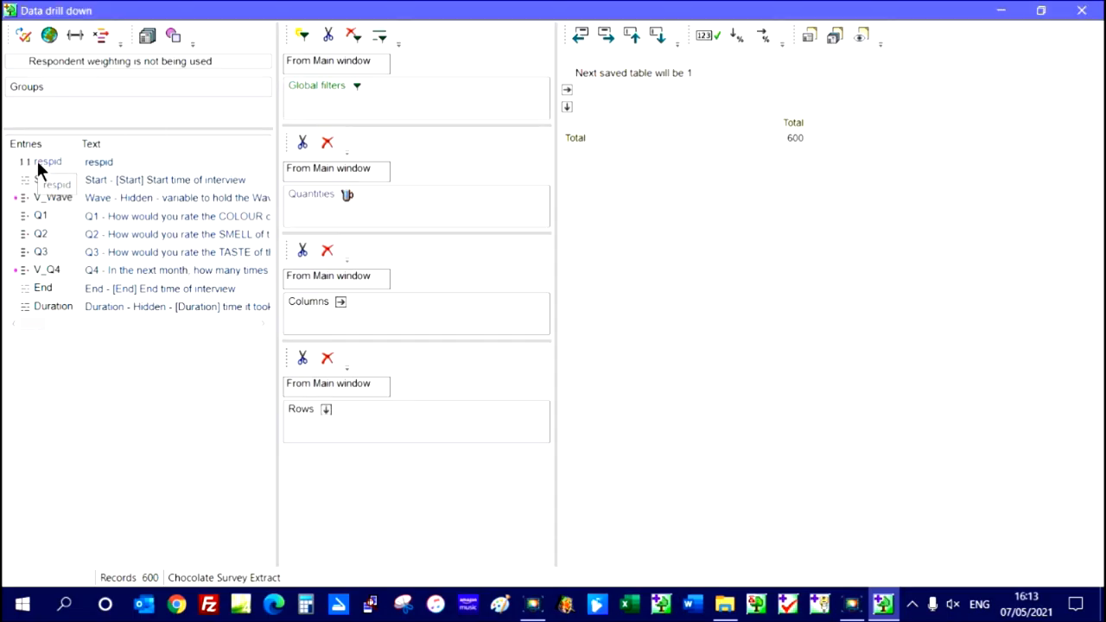
{"action": "left_click_drag", "start_coordinate": [49, 167], "coordinate": [365, 429]}
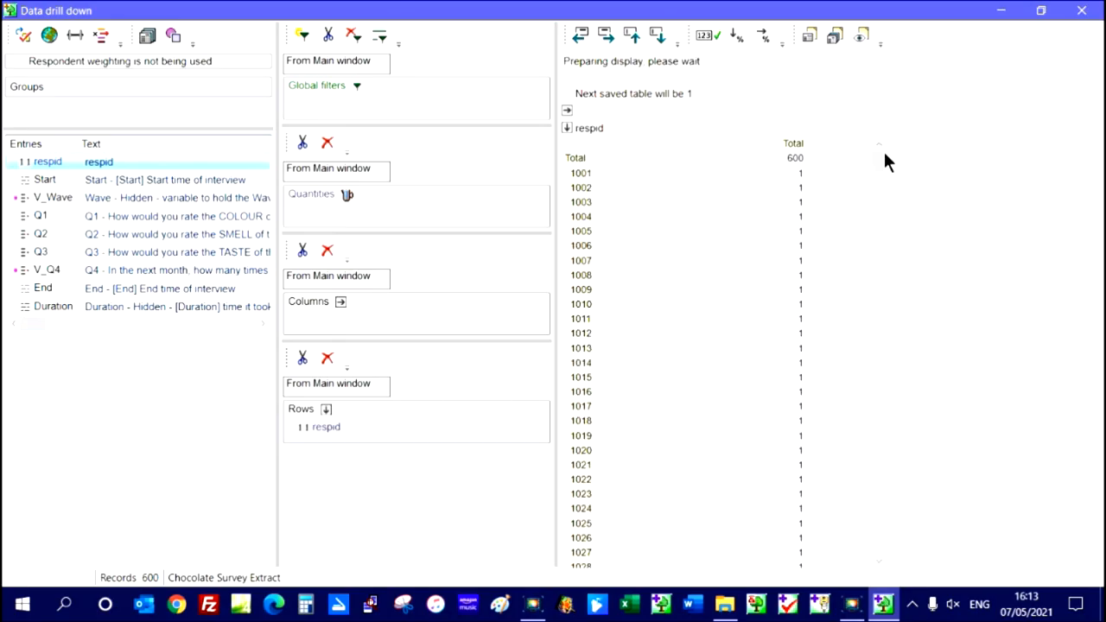
{"action": "left_click_drag", "start_coordinate": [877, 139], "coordinate": [795, 141]}
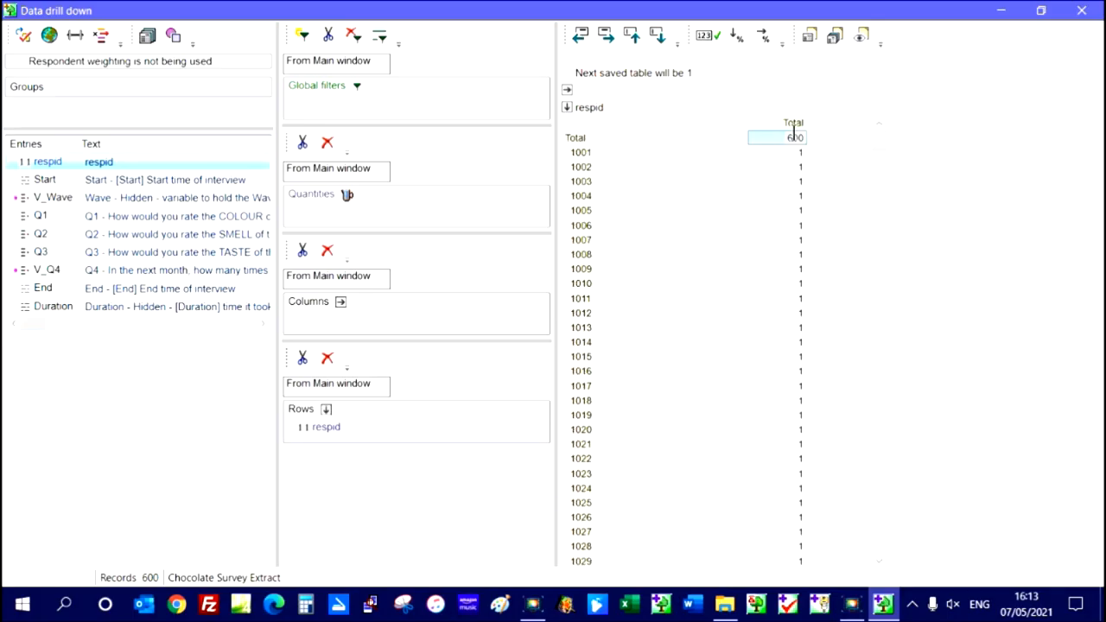
{"action": "left_click", "coordinate": [1081, 11]}
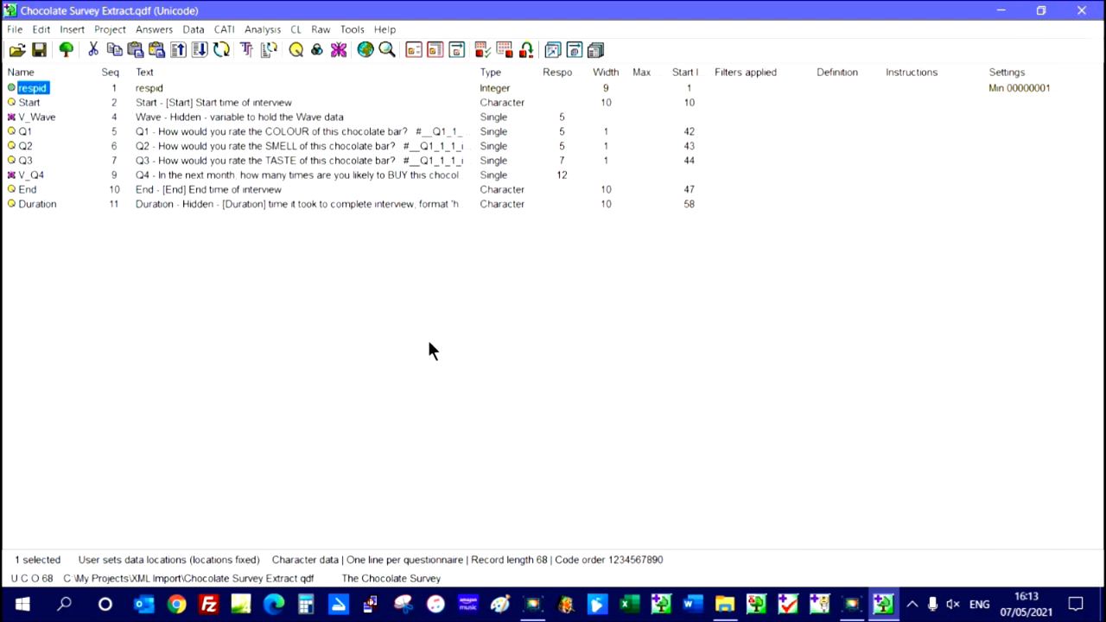
Step: Set the project's serial number width to 9, starting in data location 1, in the global data settings
{"action": "left_click", "coordinate": [366, 50]}
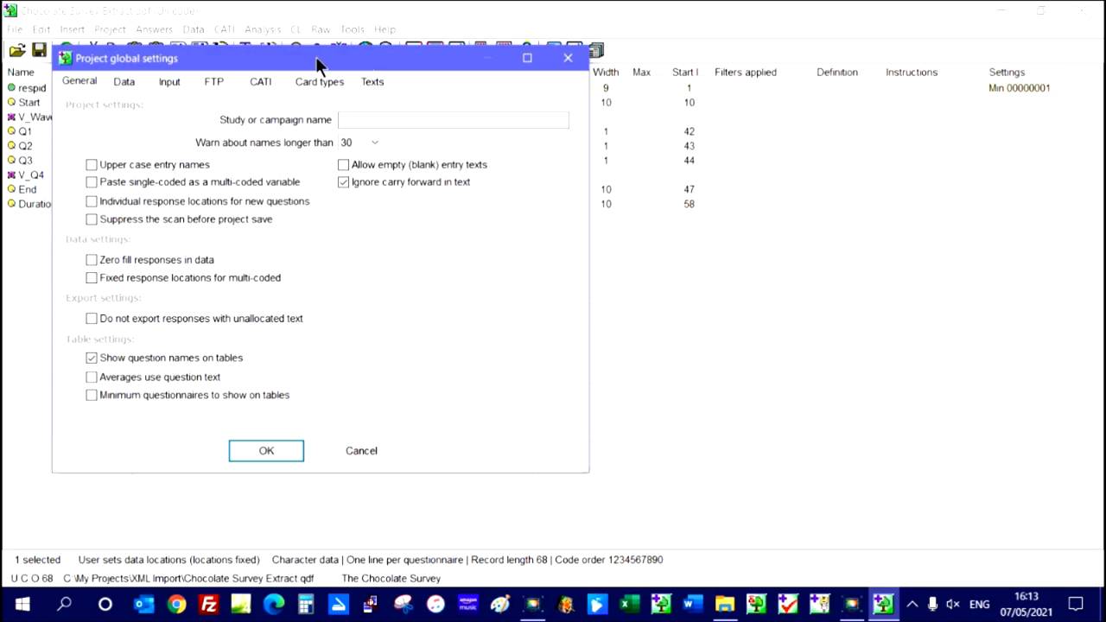
{"action": "left_click", "coordinate": [134, 81]}
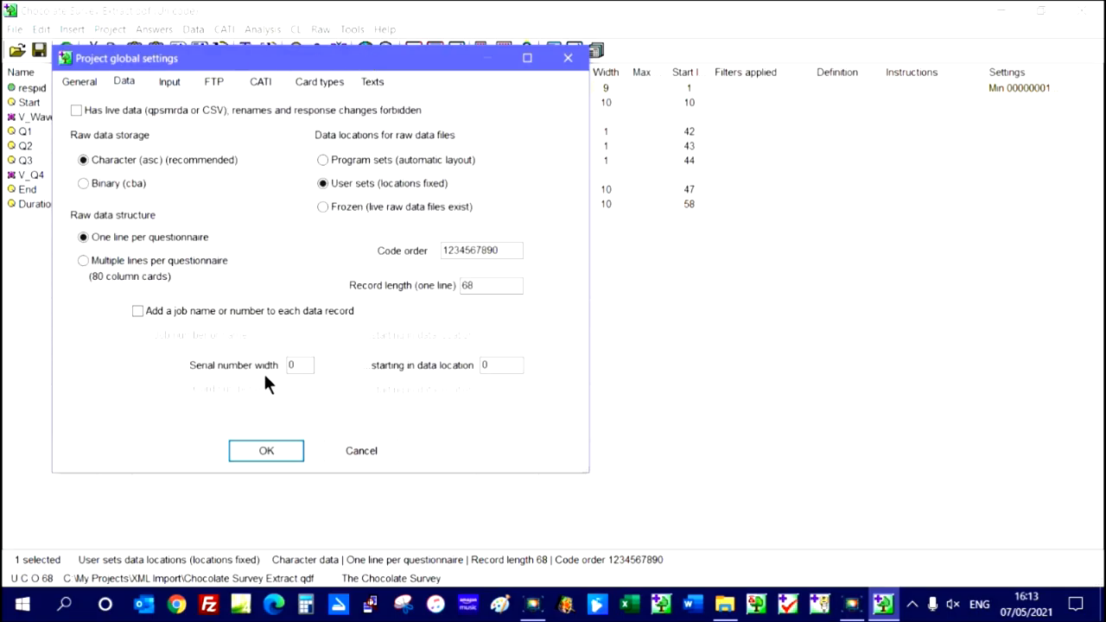
{"action": "double_click", "coordinate": [292, 365]}
{"action": "type", "text": "9"}
{"action": "left_click", "coordinate": [510, 365]}
{"action": "double_click", "coordinate": [484, 365]}
{"action": "left_click", "coordinate": [268, 449]}
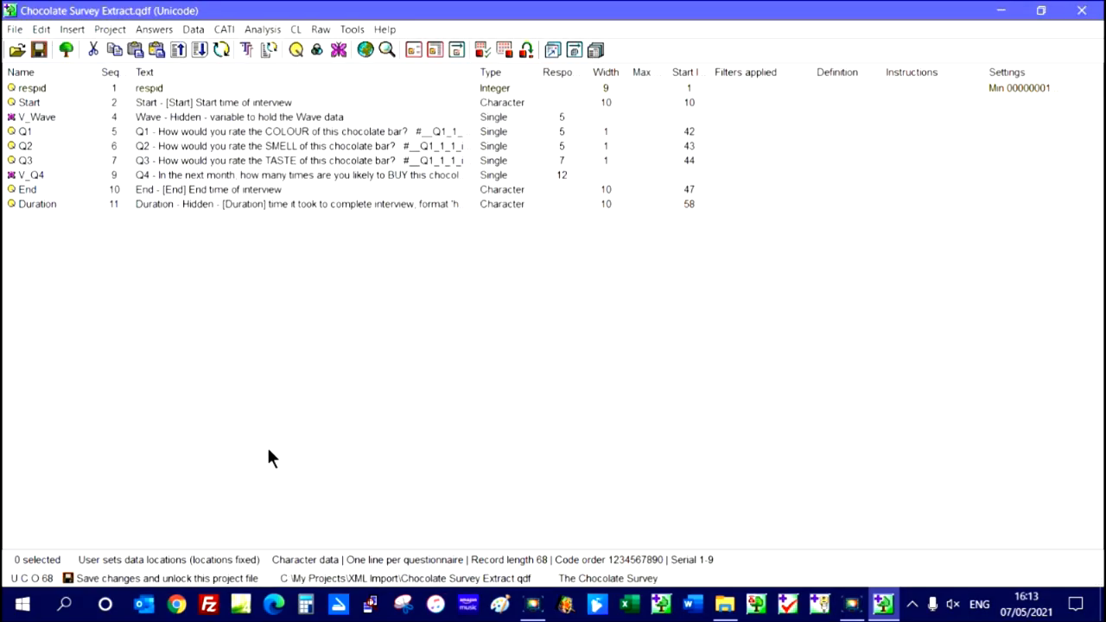
Step: Delete the respid entry from the project
{"action": "left_click", "coordinate": [35, 90]}
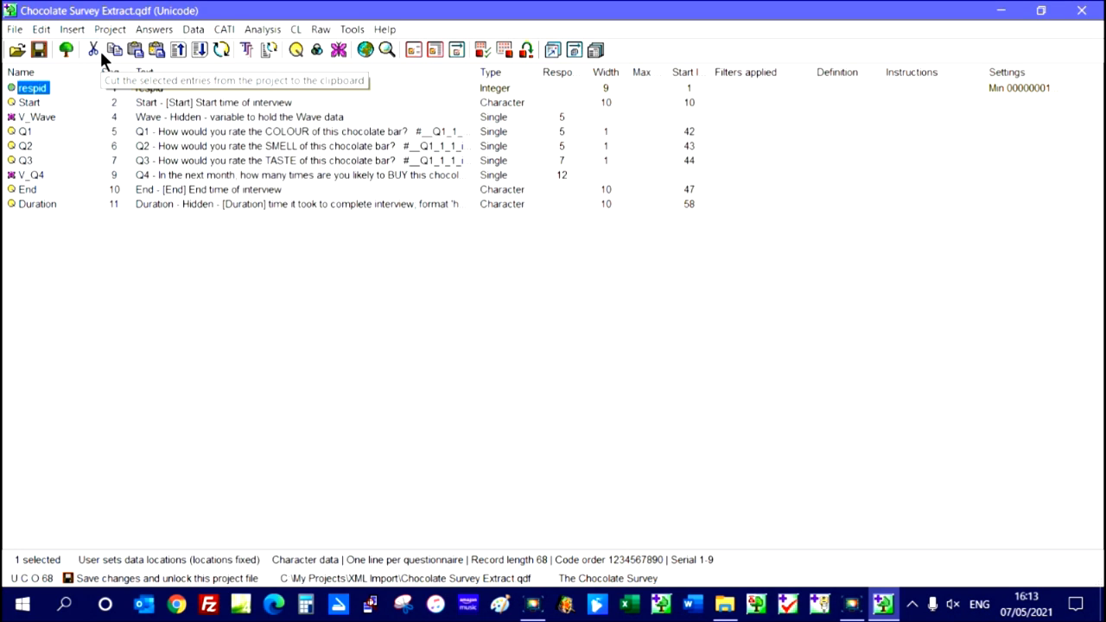
{"action": "key", "text": "ctrl+l"}
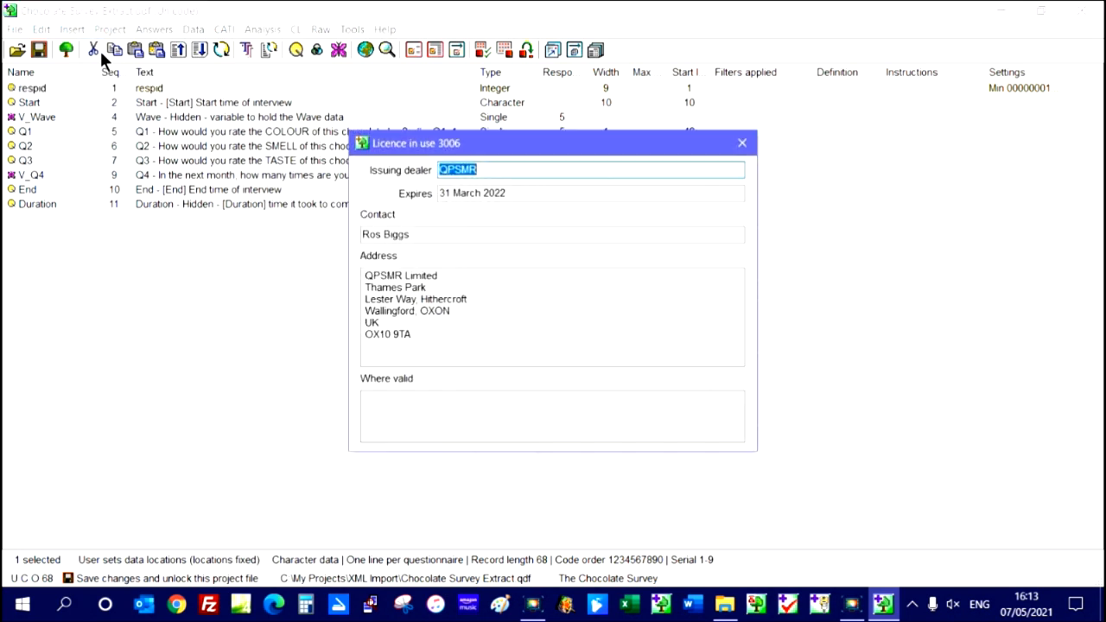
{"action": "left_click", "coordinate": [743, 145]}
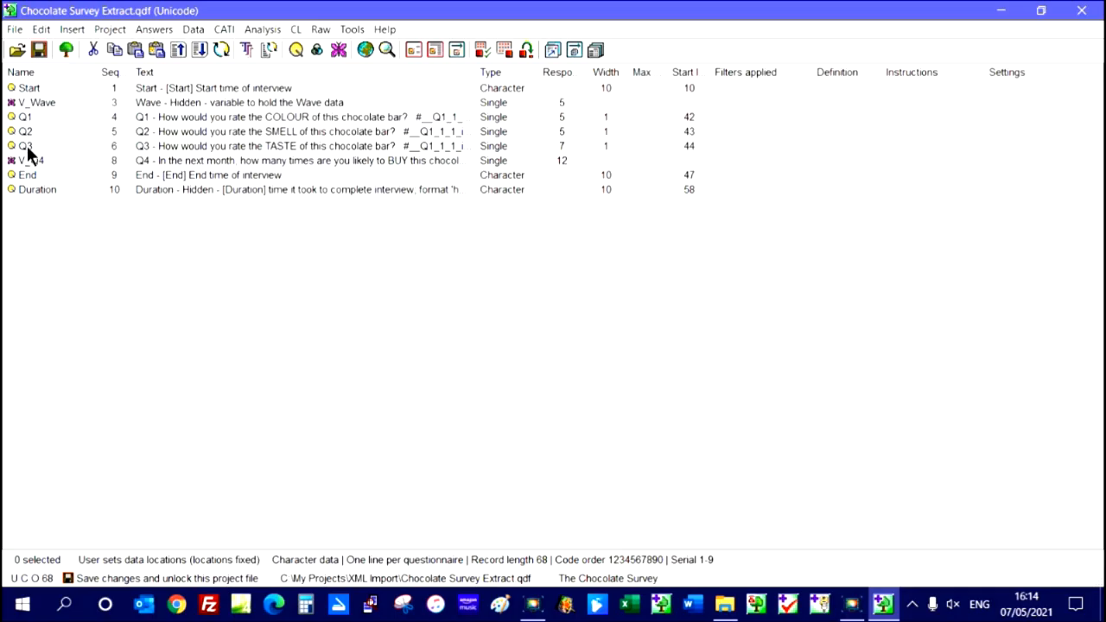
Step: Widen the Text column and delete the image and style code from Q1's text, keeping "Q1 - How would you rate the COLOUR of this chocolate bar?"
{"action": "left_click_drag", "start_coordinate": [473, 72], "coordinate": [950, 101]}
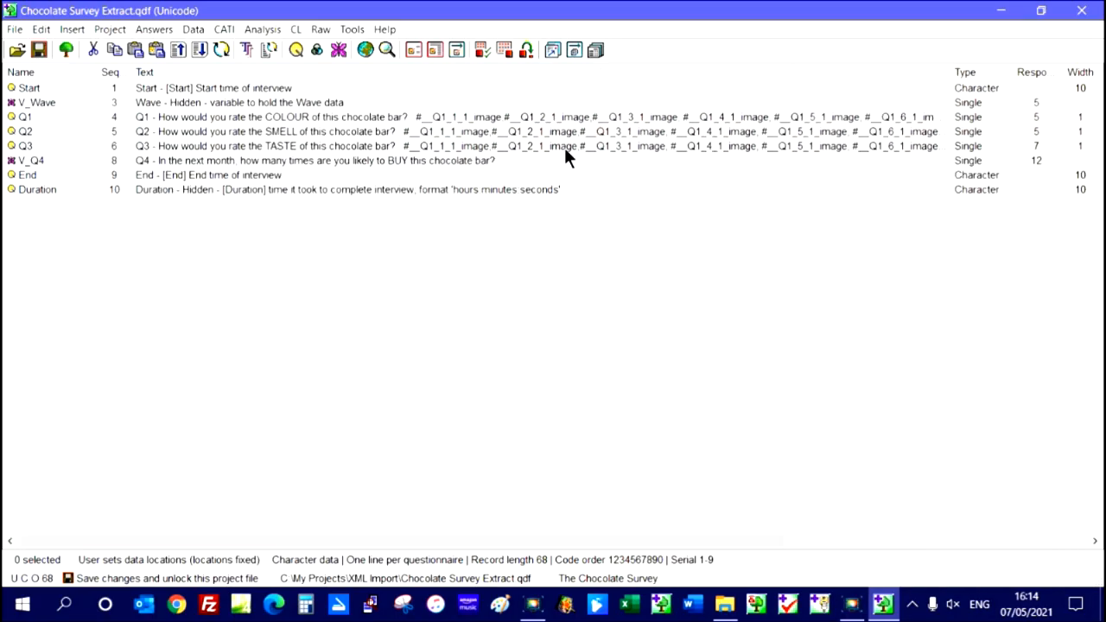
{"action": "double_click", "coordinate": [25, 119]}
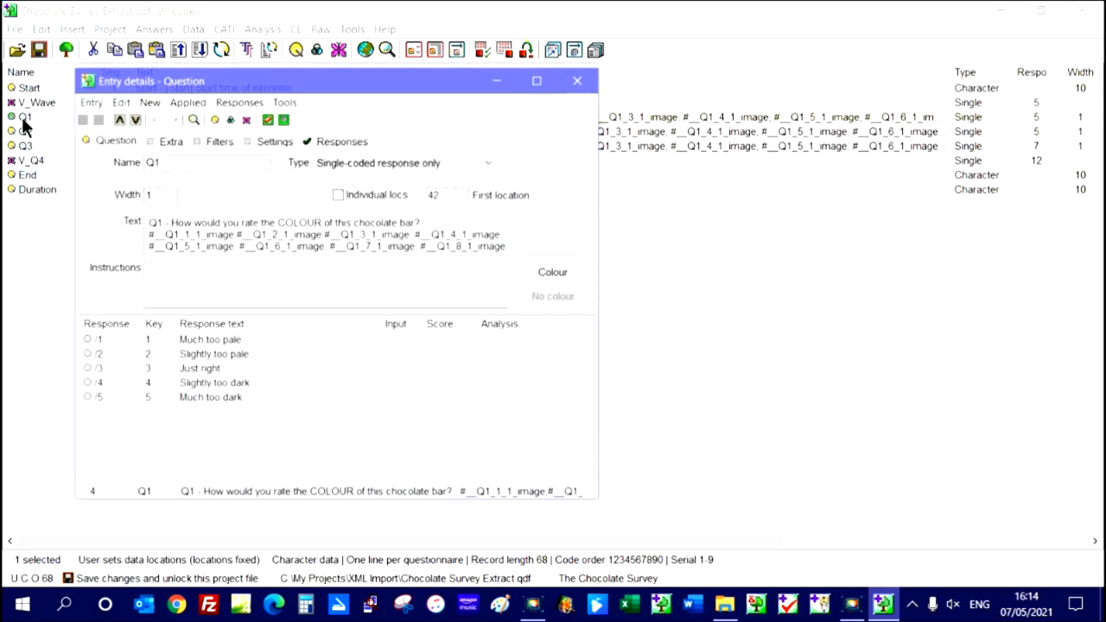
{"action": "left_click", "coordinate": [527, 245]}
{"action": "key", "text": "Down"}
{"action": "key", "text": "Down"}
{"action": "key", "text": "Down"}
{"action": "key", "text": "Down"}
{"action": "key", "text": "Down"}
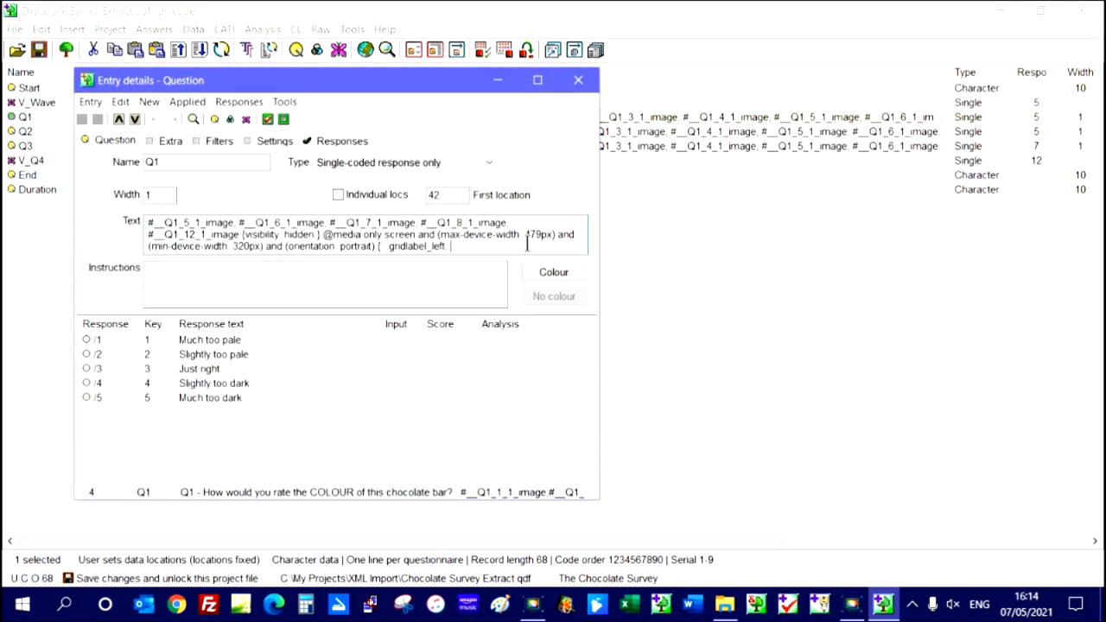
{"action": "key", "text": "Up"}
{"action": "key", "text": "Up"}
{"action": "key", "text": "Up"}
{"action": "key", "text": "Up"}
{"action": "key", "text": "Up"}
{"action": "key", "text": "Up"}
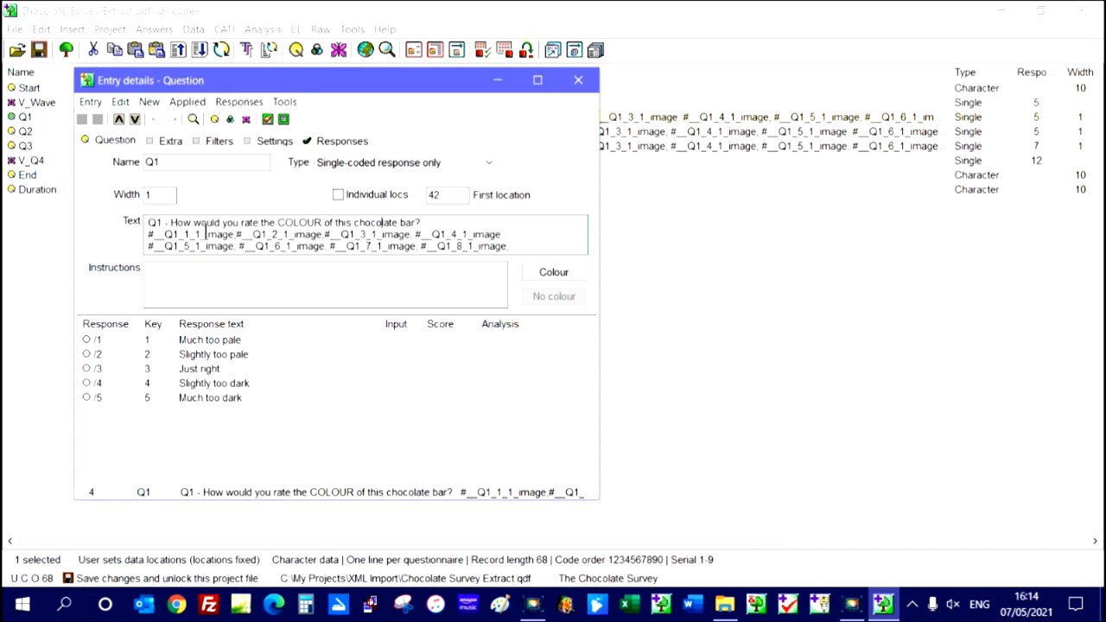
{"action": "left_click_drag", "start_coordinate": [422, 222], "coordinate": [439, 267]}
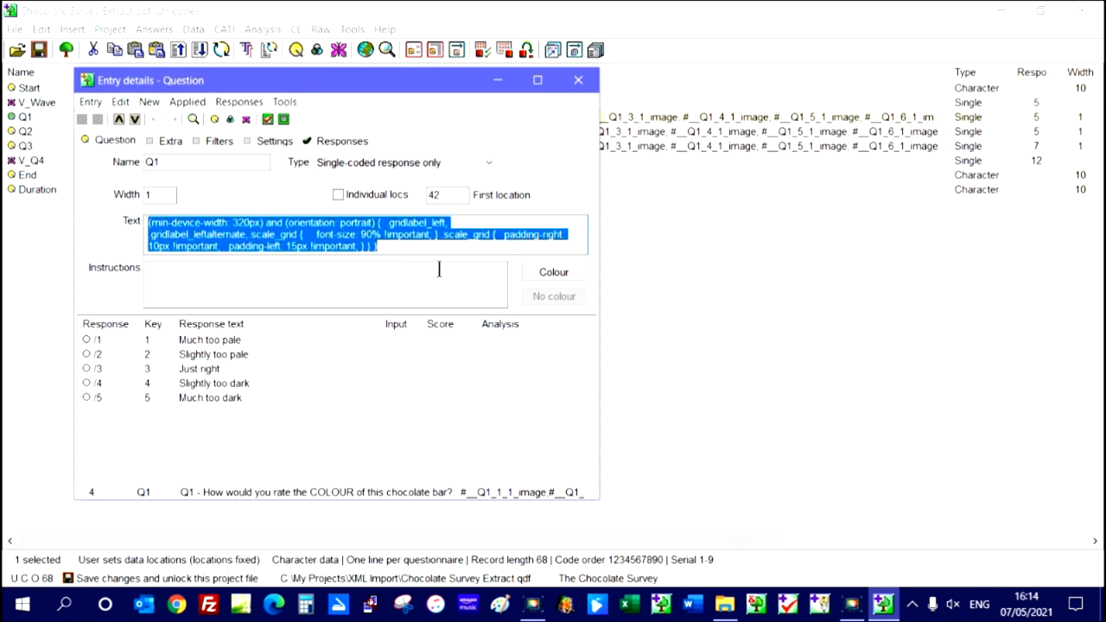
{"action": "key", "text": "Delete"}
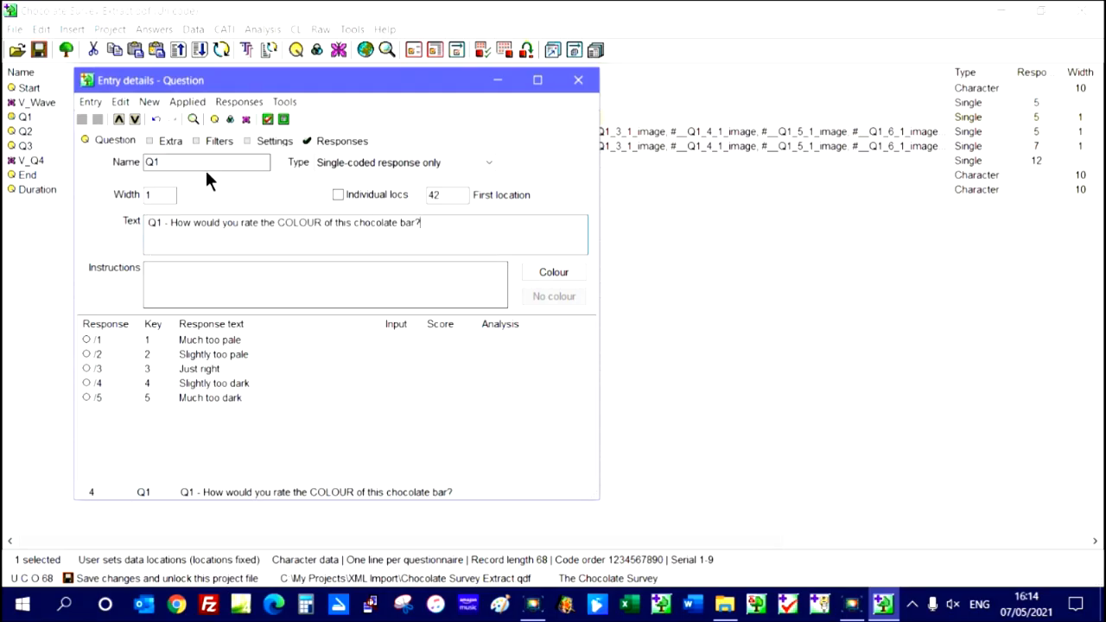
Step: Copy the image and style code that follows the question wording in Q2's text, and leave the entry details
{"action": "left_click", "coordinate": [134, 119]}
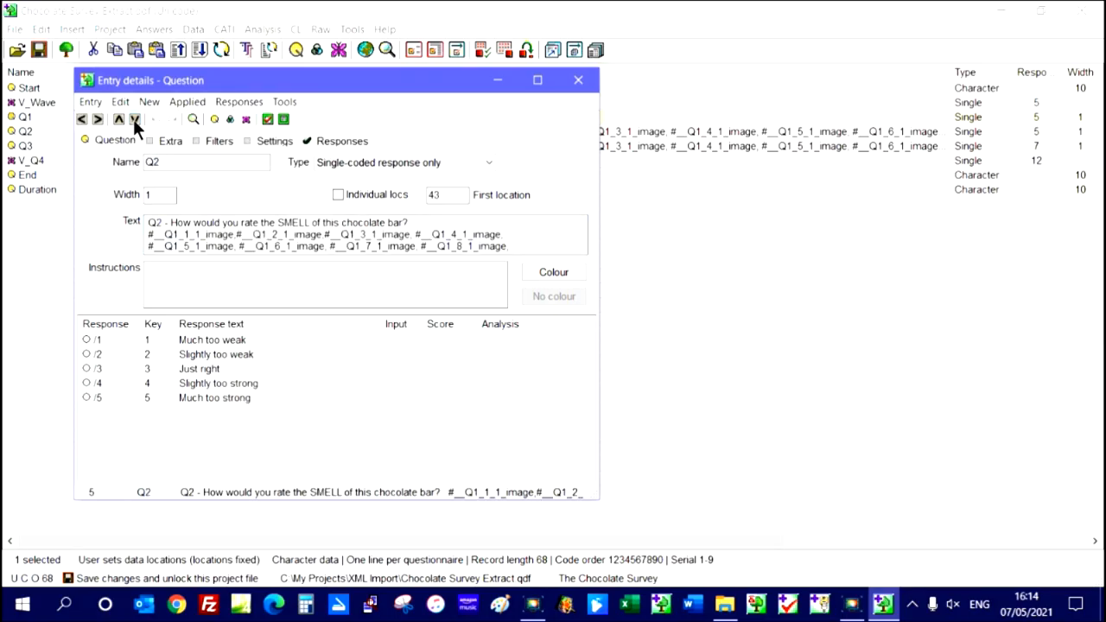
{"action": "left_click", "coordinate": [134, 121]}
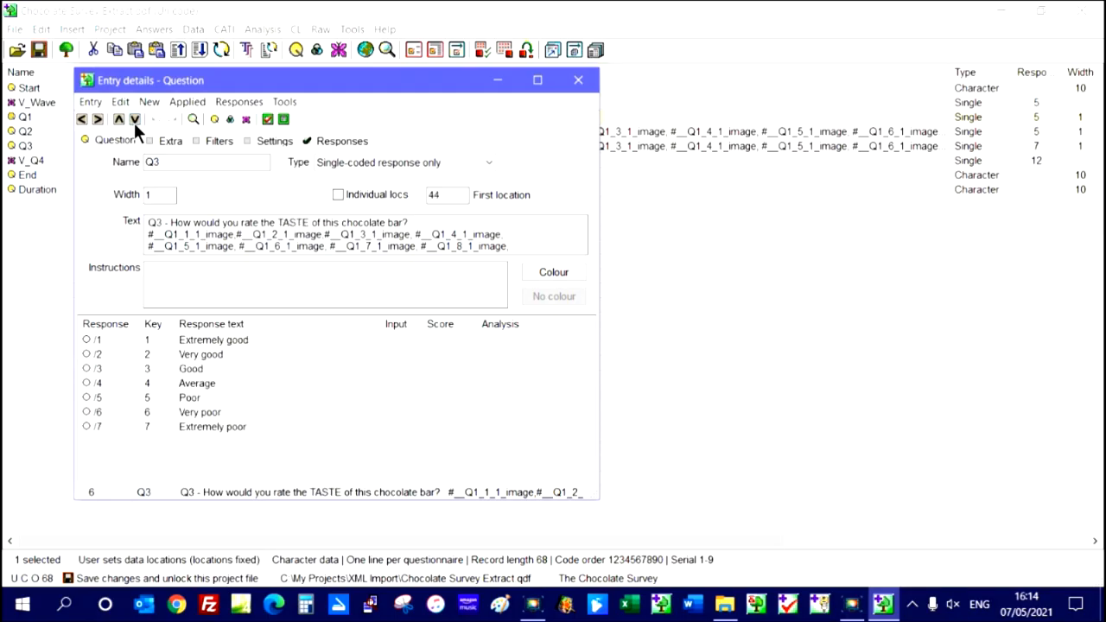
{"action": "left_click", "coordinate": [121, 120]}
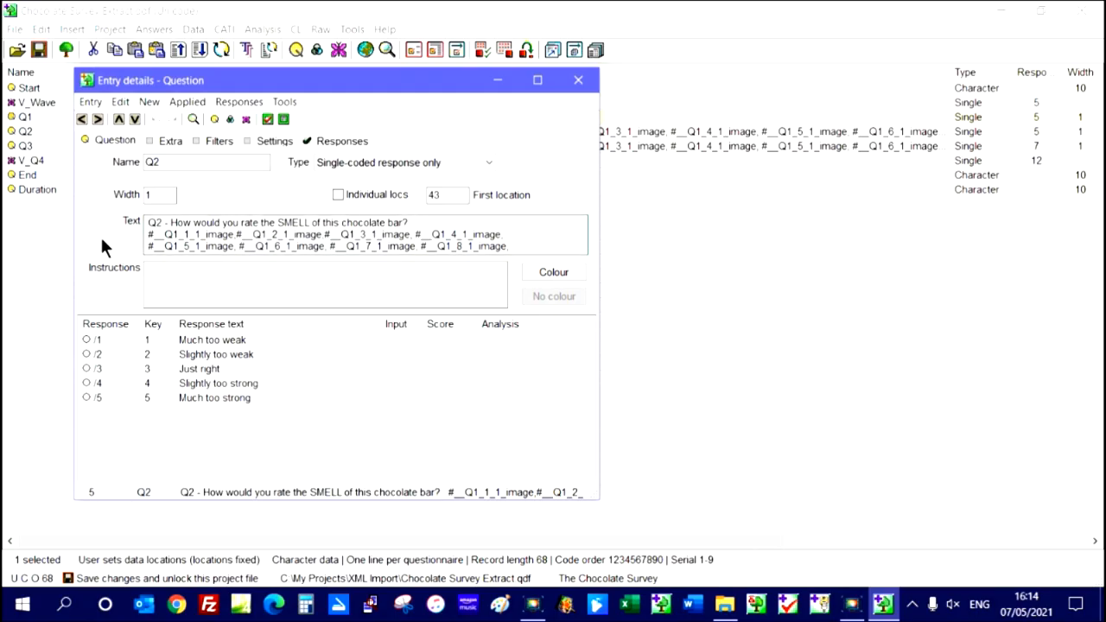
{"action": "left_click_drag", "start_coordinate": [147, 233], "coordinate": [566, 285]}
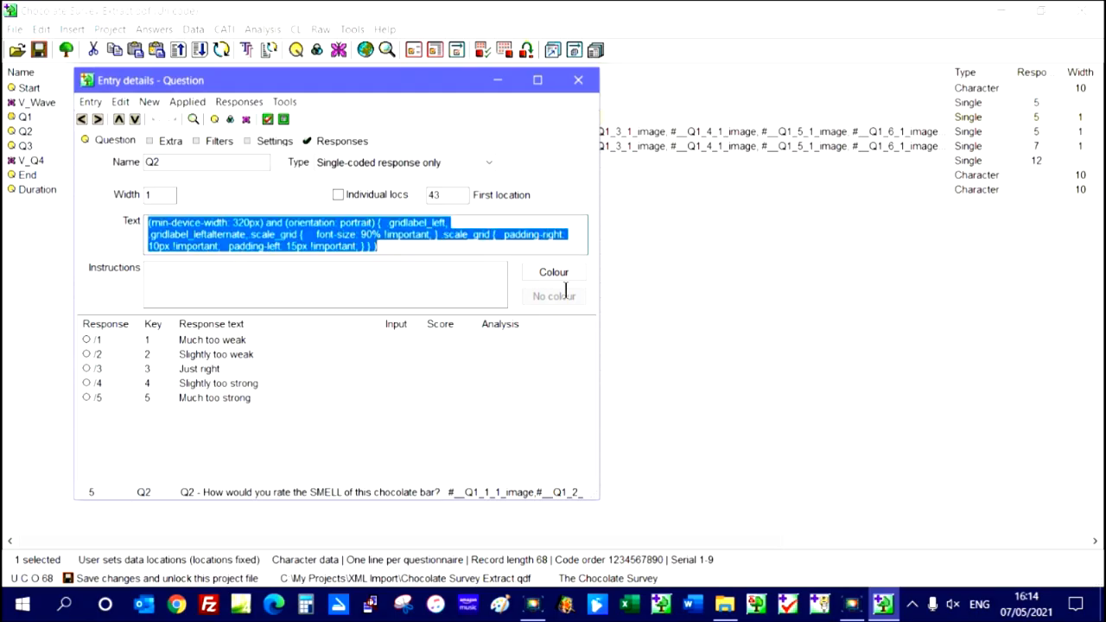
{"action": "right_click", "coordinate": [281, 242]}
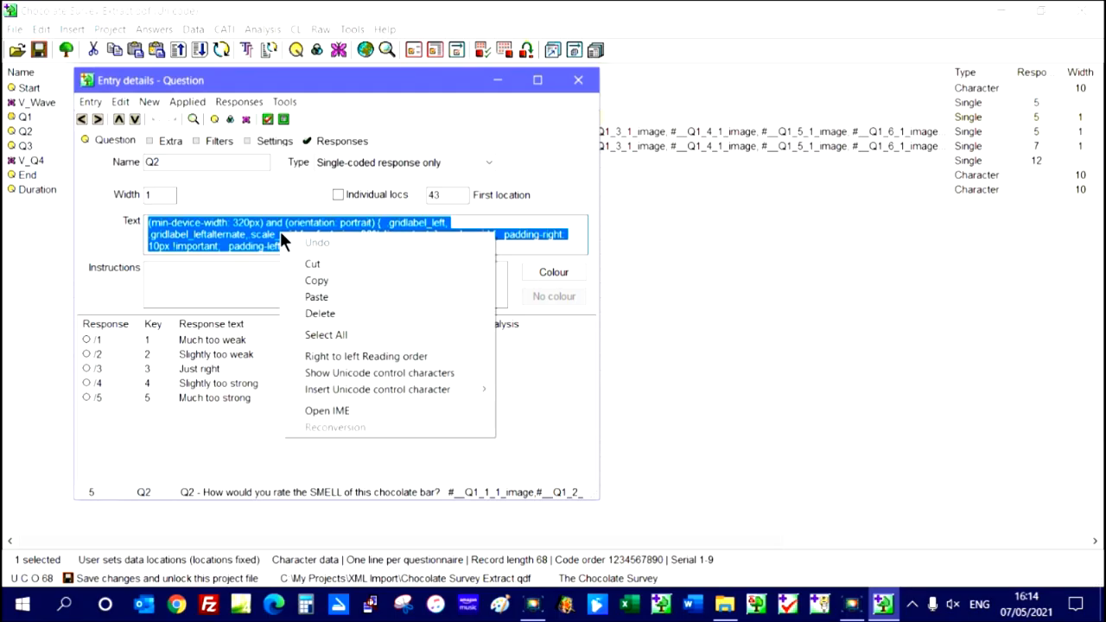
{"action": "left_click", "coordinate": [326, 280]}
{"action": "left_click", "coordinate": [578, 80]}
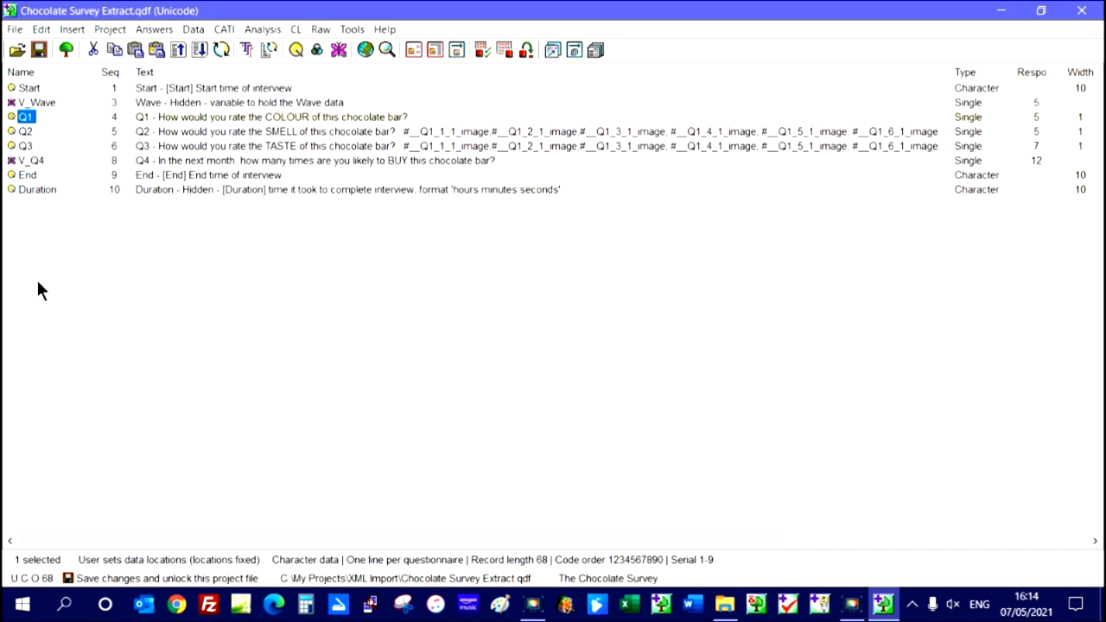
Step: Replace the copied image and style code with nothing across all entries, searching only the entry texts
{"action": "key", "text": "ctrl+a"}
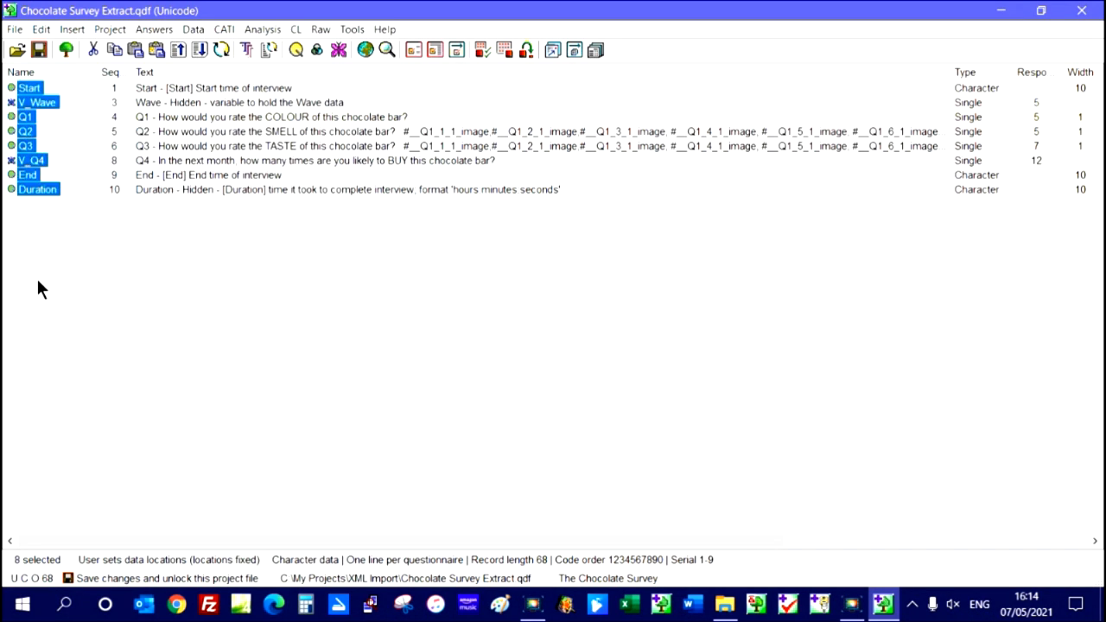
{"action": "left_click", "coordinate": [41, 29]}
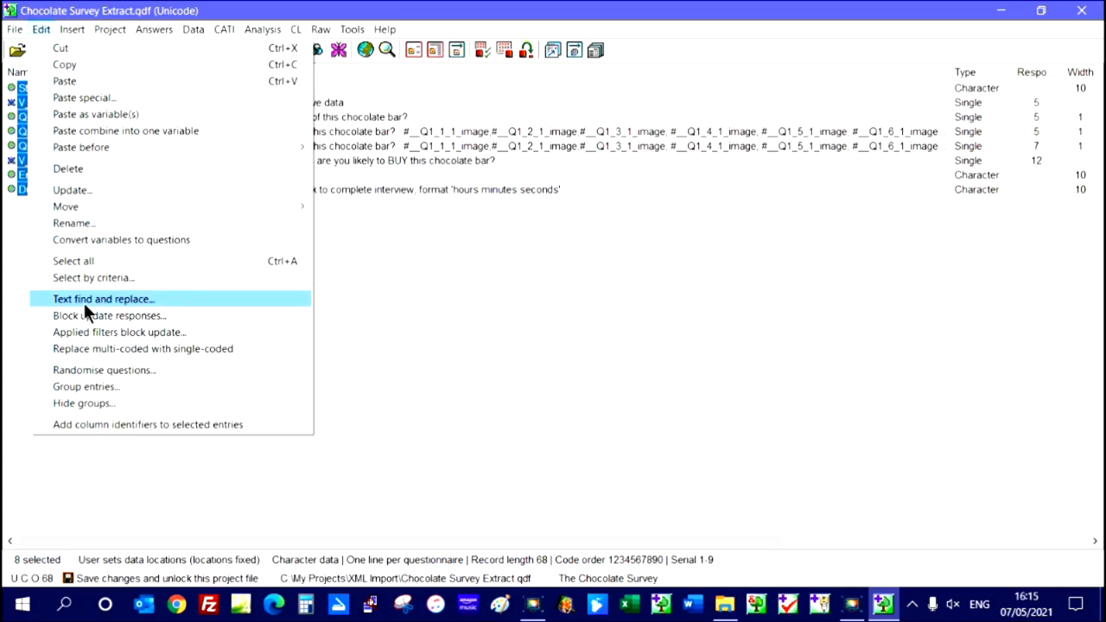
{"action": "left_click", "coordinate": [84, 299]}
{"action": "left_click", "coordinate": [193, 169]}
{"action": "right_click", "coordinate": [196, 169]}
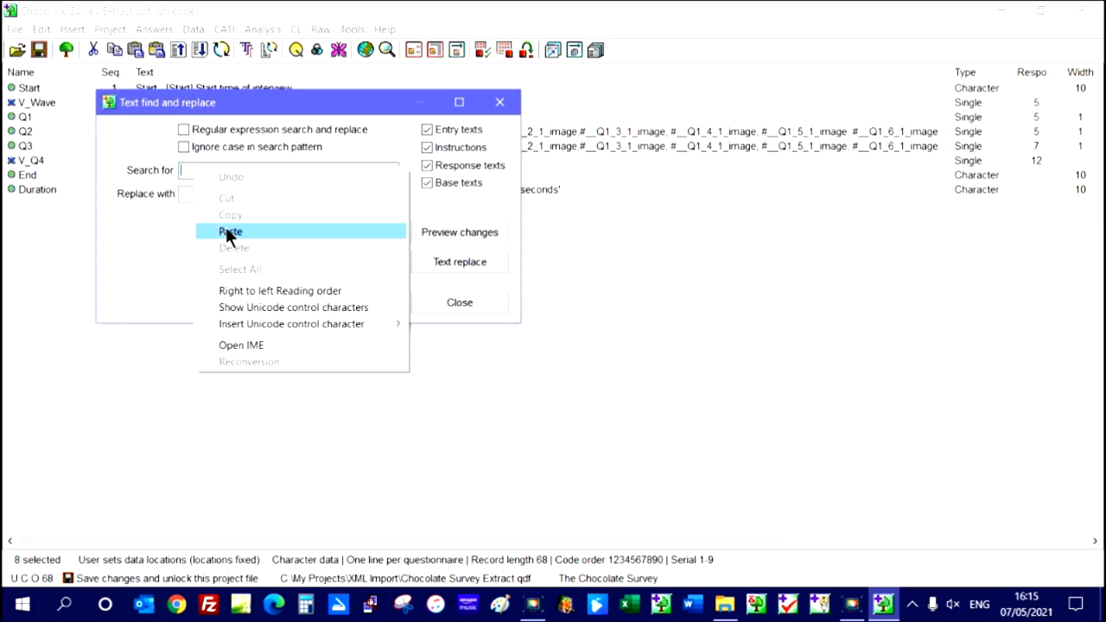
{"action": "left_click", "coordinate": [225, 230]}
{"action": "left_click", "coordinate": [191, 195]}
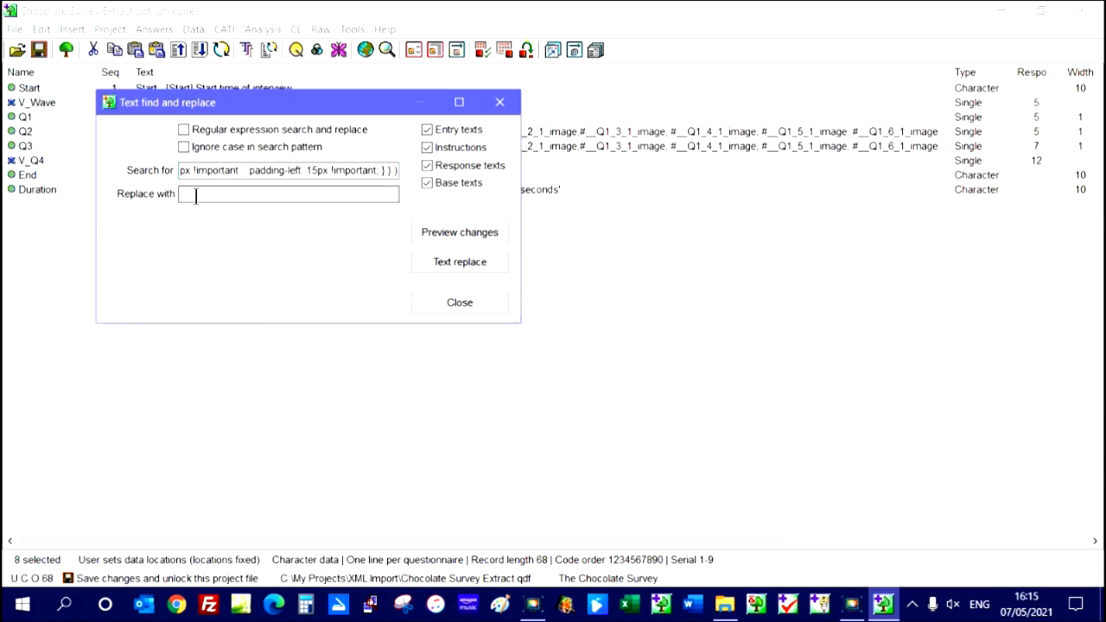
{"action": "left_click", "coordinate": [446, 147]}
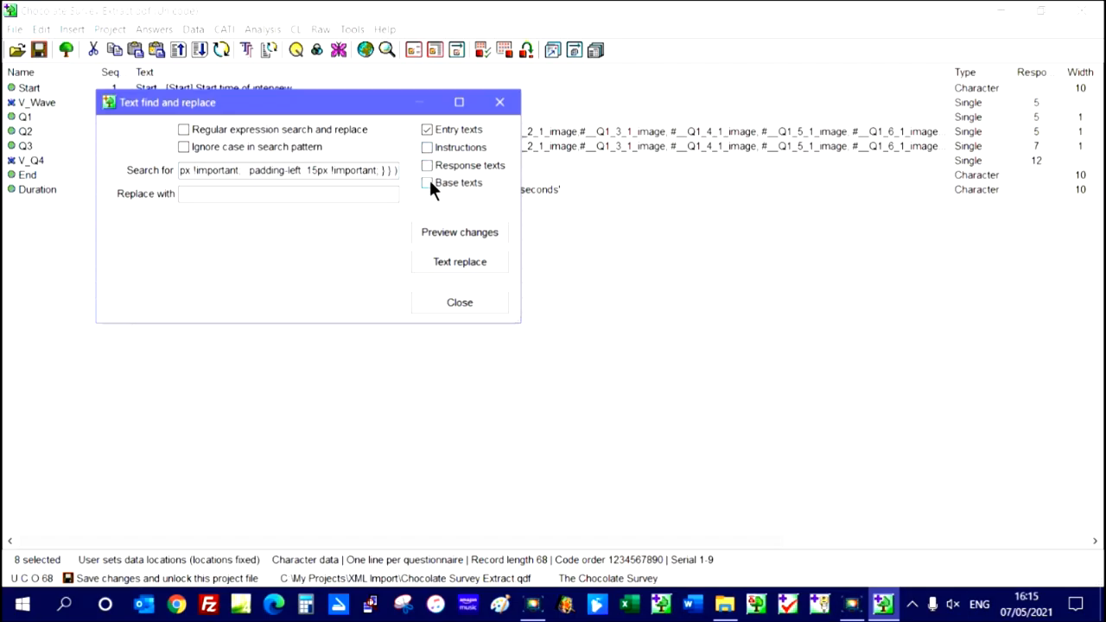
{"action": "left_click", "coordinate": [443, 261]}
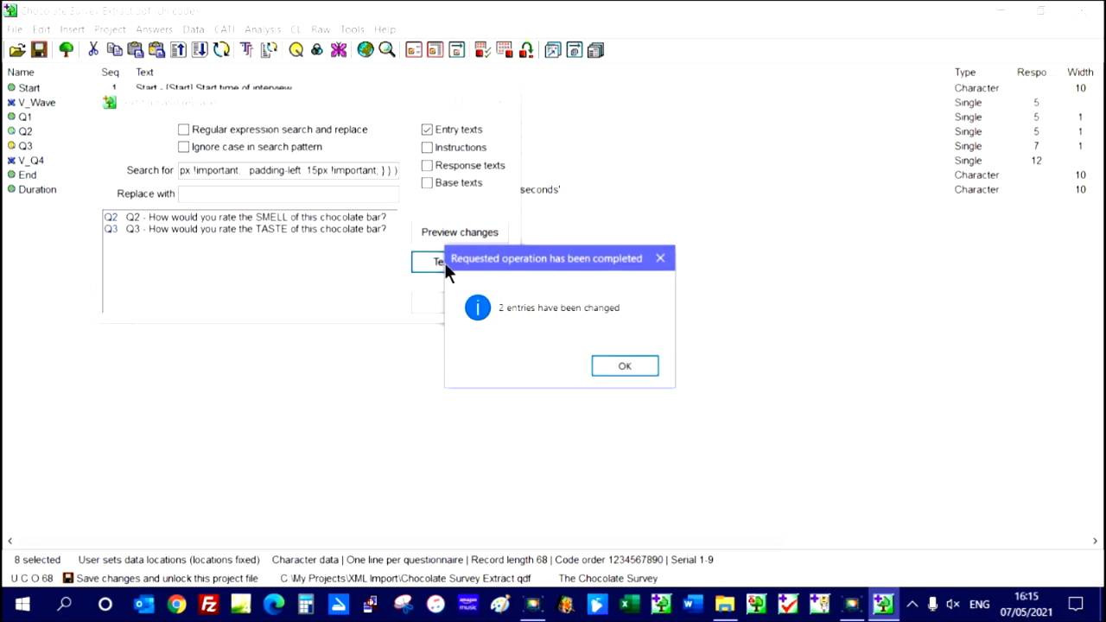
{"action": "left_click", "coordinate": [618, 366]}
{"action": "left_click", "coordinate": [463, 304]}
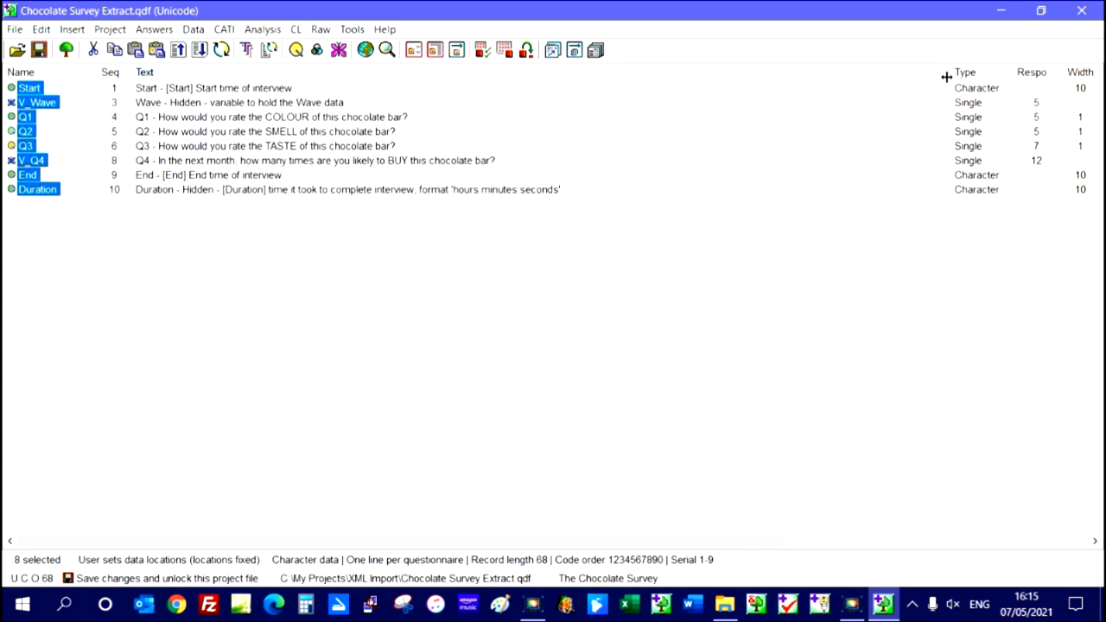
Step: Narrow the Text column and show the hidden HIDE group in the entry listing
{"action": "left_click_drag", "start_coordinate": [949, 77], "coordinate": [519, 77]}
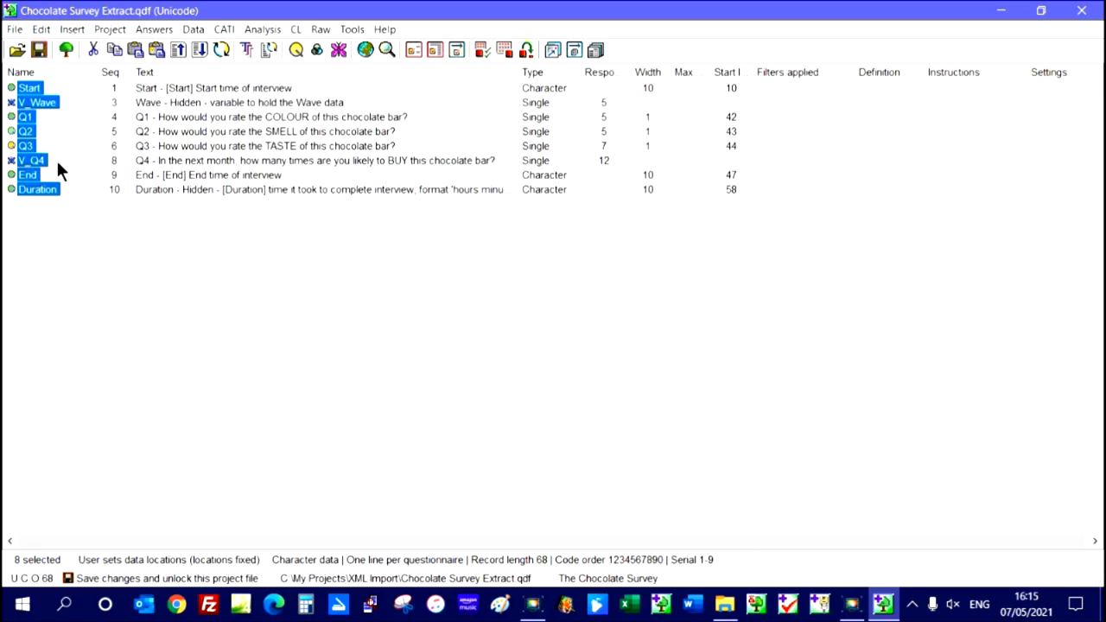
{"action": "left_click", "coordinate": [41, 31]}
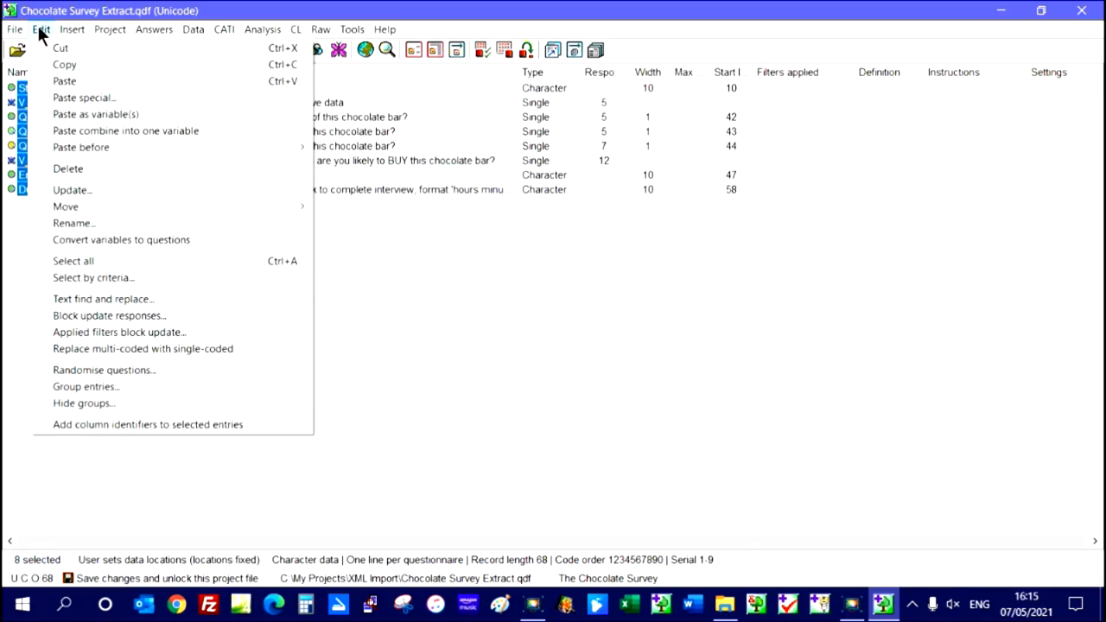
{"action": "left_click", "coordinate": [80, 403]}
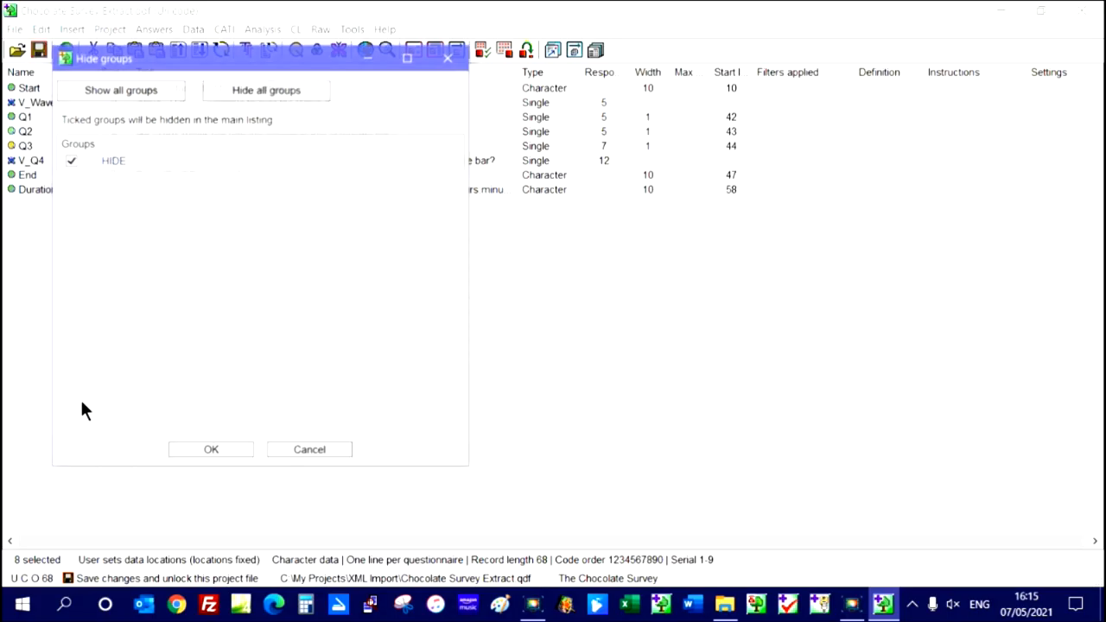
{"action": "left_click", "coordinate": [165, 89]}
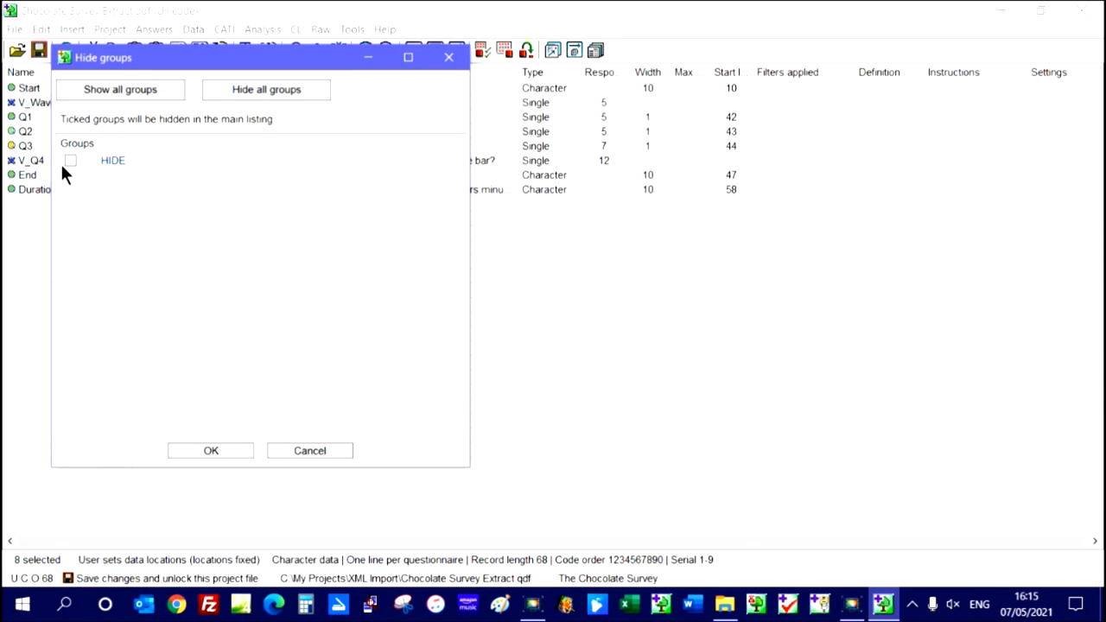
{"action": "left_click", "coordinate": [210, 448]}
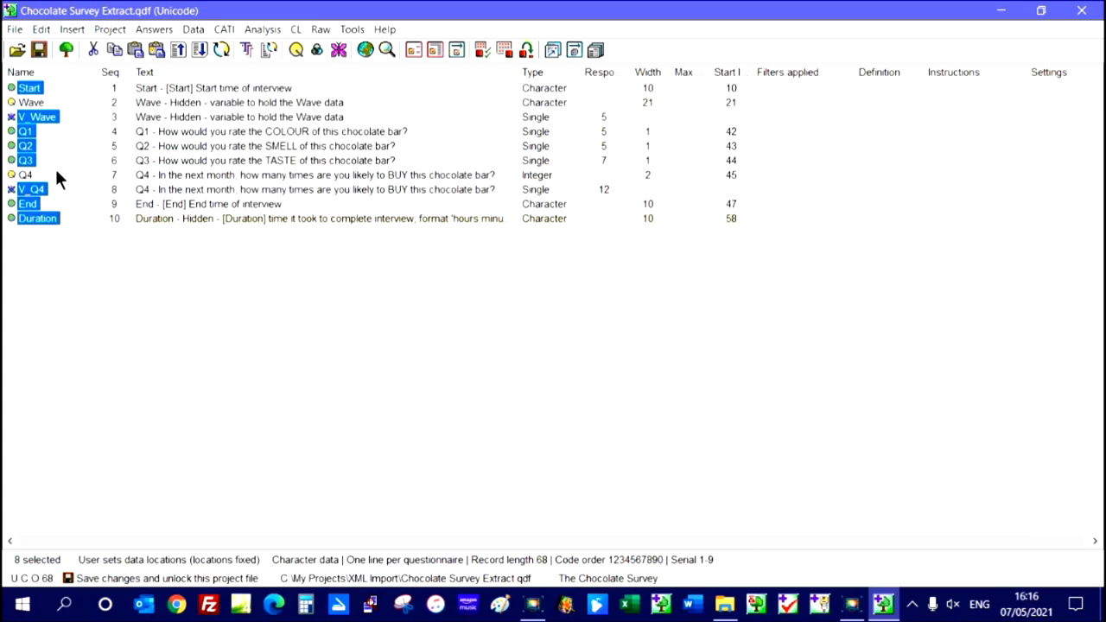
Step: Examine the response logic definitions of V_Wave and V_Q4 against their source questions Wave and Q4
{"action": "left_click", "coordinate": [42, 101]}
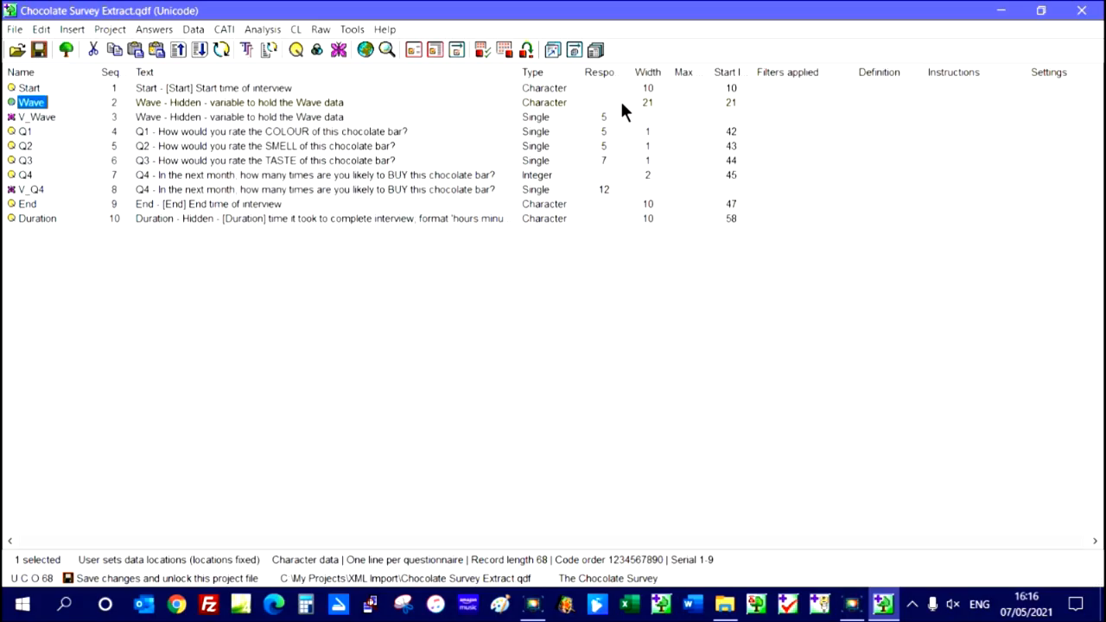
{"action": "double_click", "coordinate": [37, 116]}
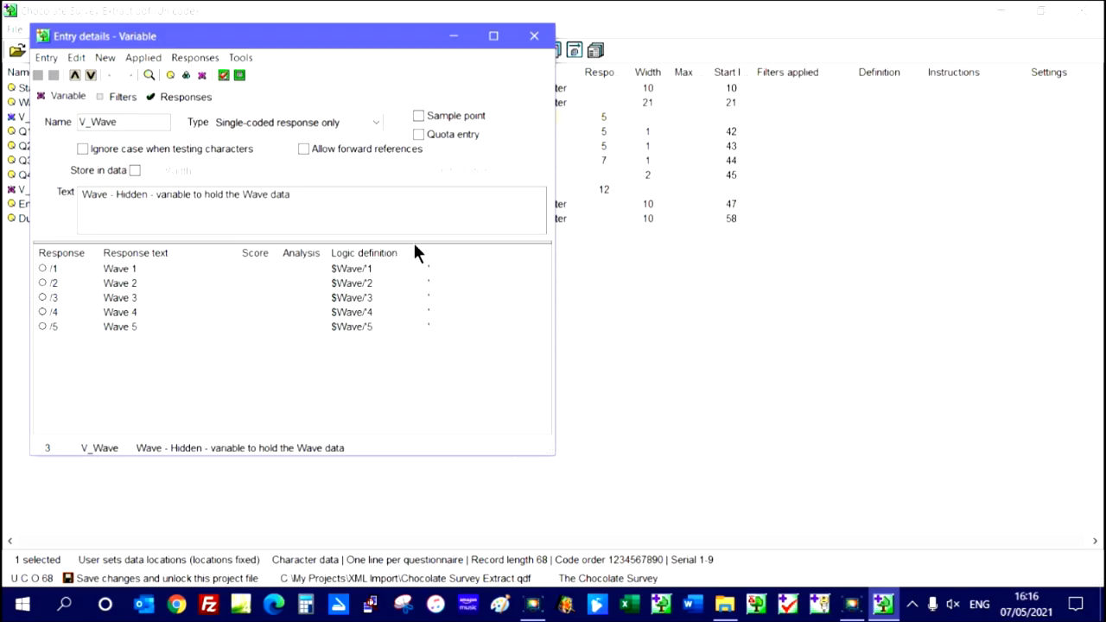
{"action": "left_click", "coordinate": [534, 36]}
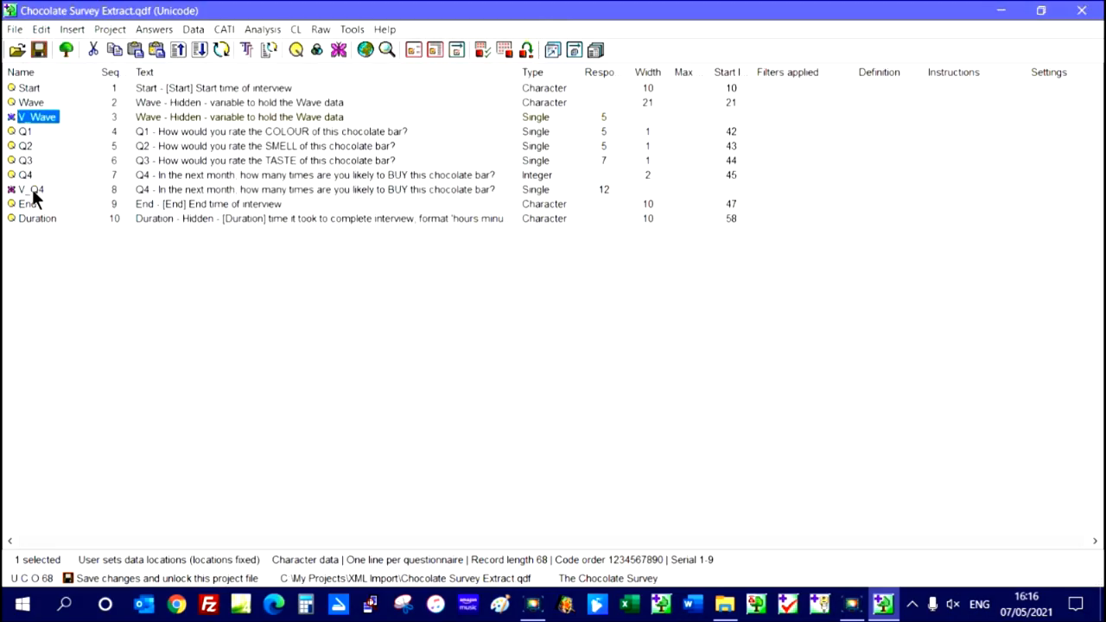
{"action": "double_click", "coordinate": [34, 190]}
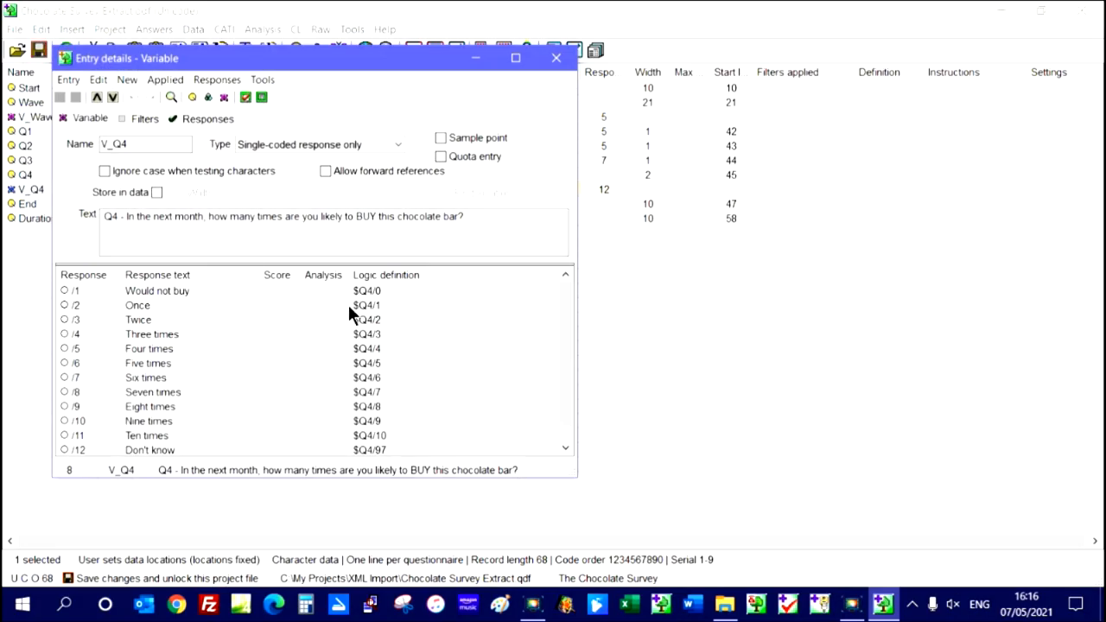
{"action": "left_click", "coordinate": [555, 57]}
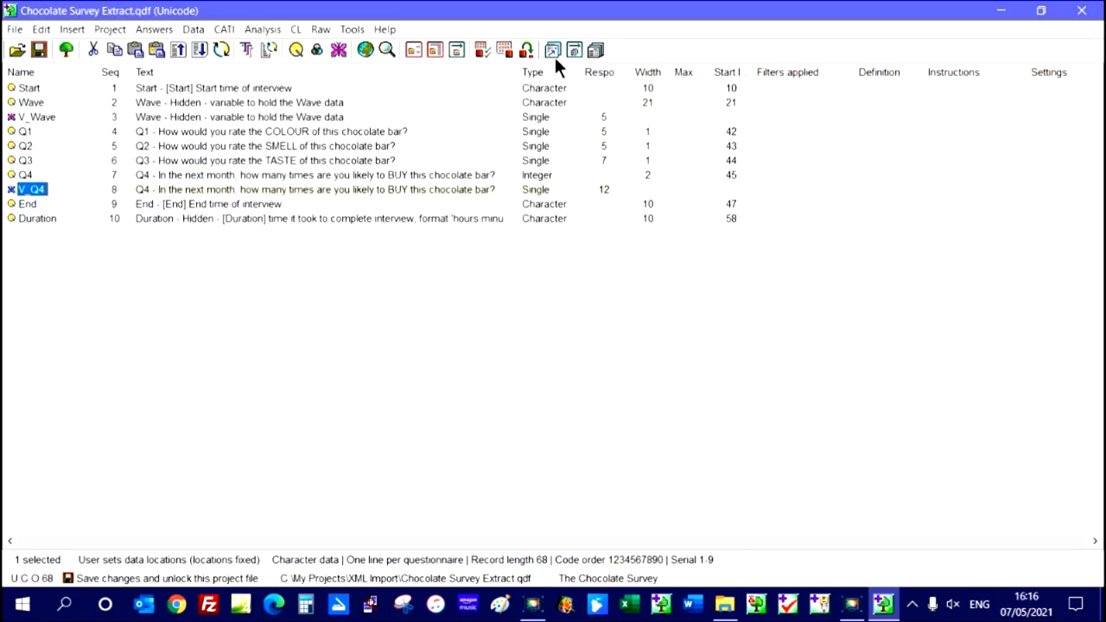
{"action": "left_click", "coordinate": [25, 175]}
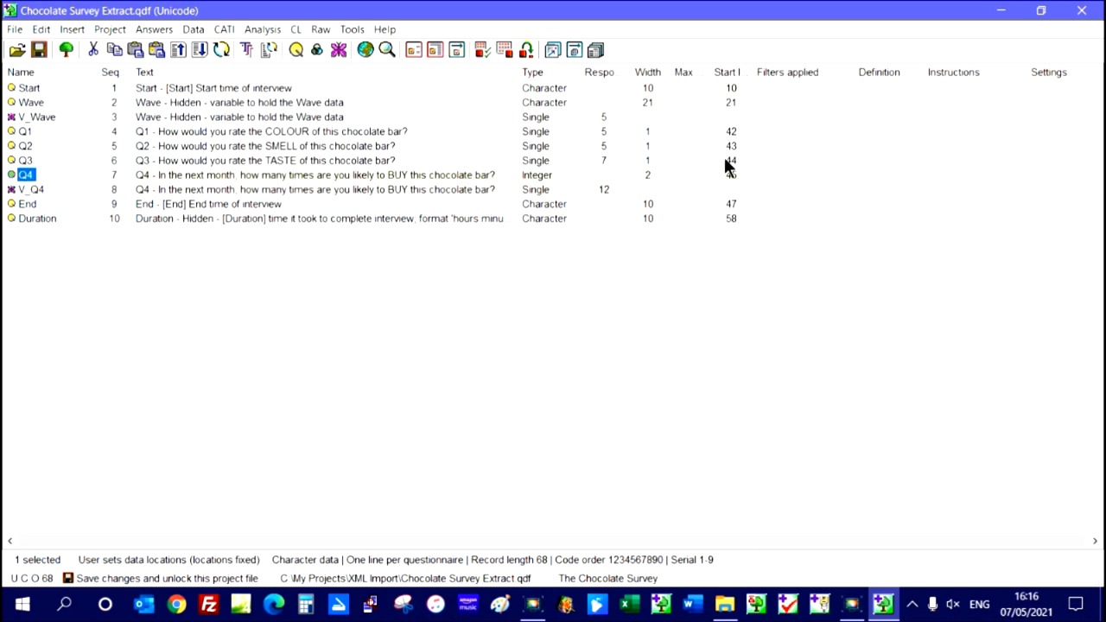
{"action": "left_click", "coordinate": [31, 103]}
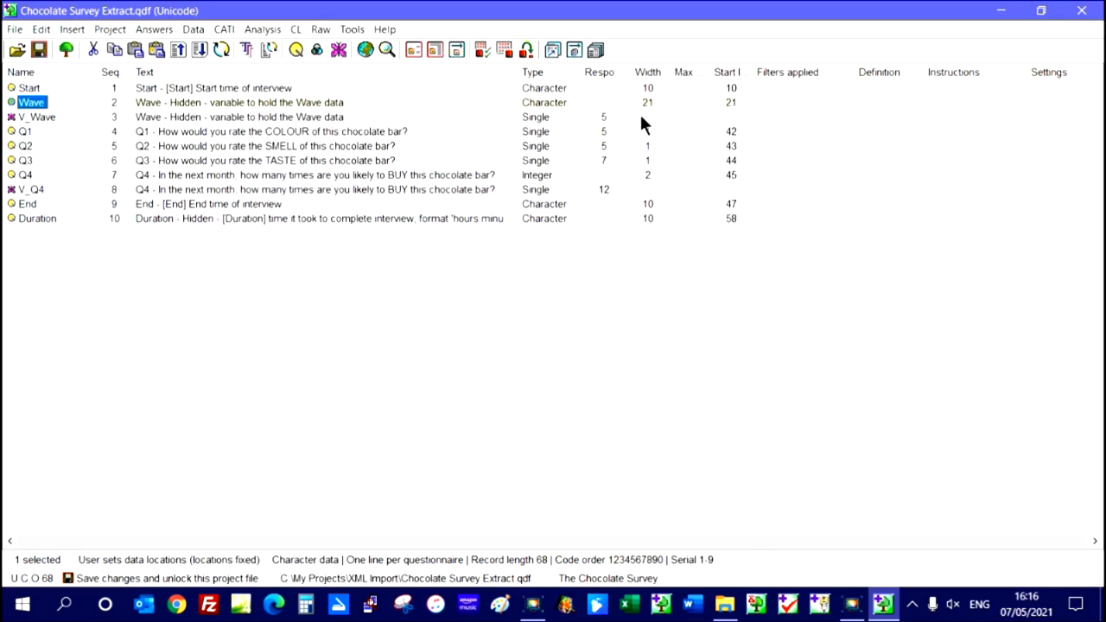
Step: Hide the HIDE group from the entry listing again
{"action": "left_click", "coordinate": [41, 30]}
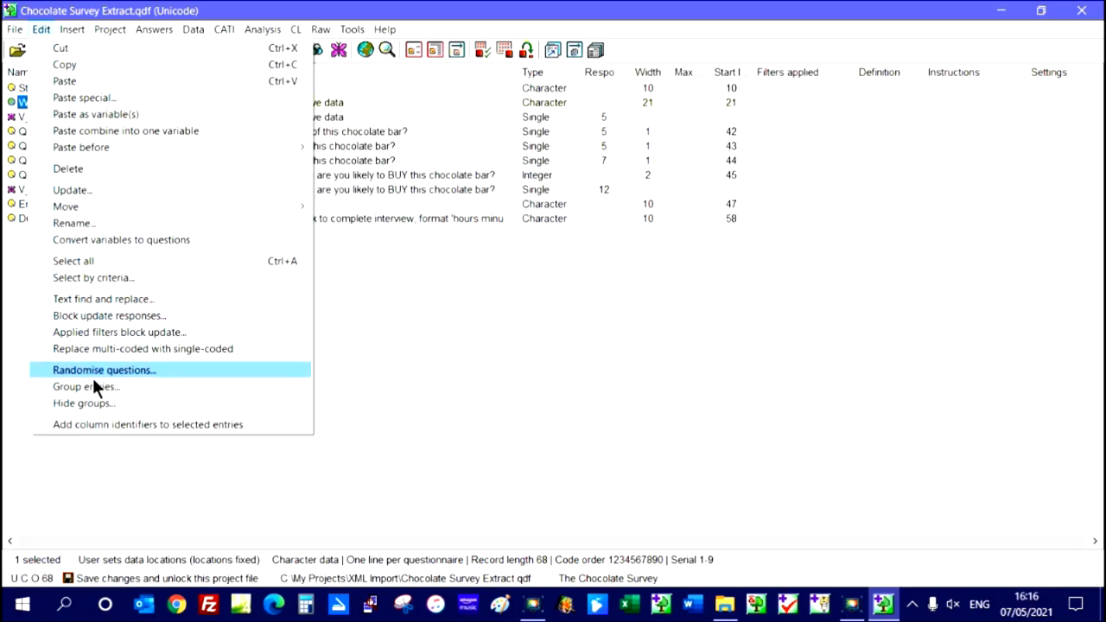
{"action": "left_click", "coordinate": [92, 401]}
{"action": "left_click", "coordinate": [70, 161]}
{"action": "left_click", "coordinate": [179, 453]}
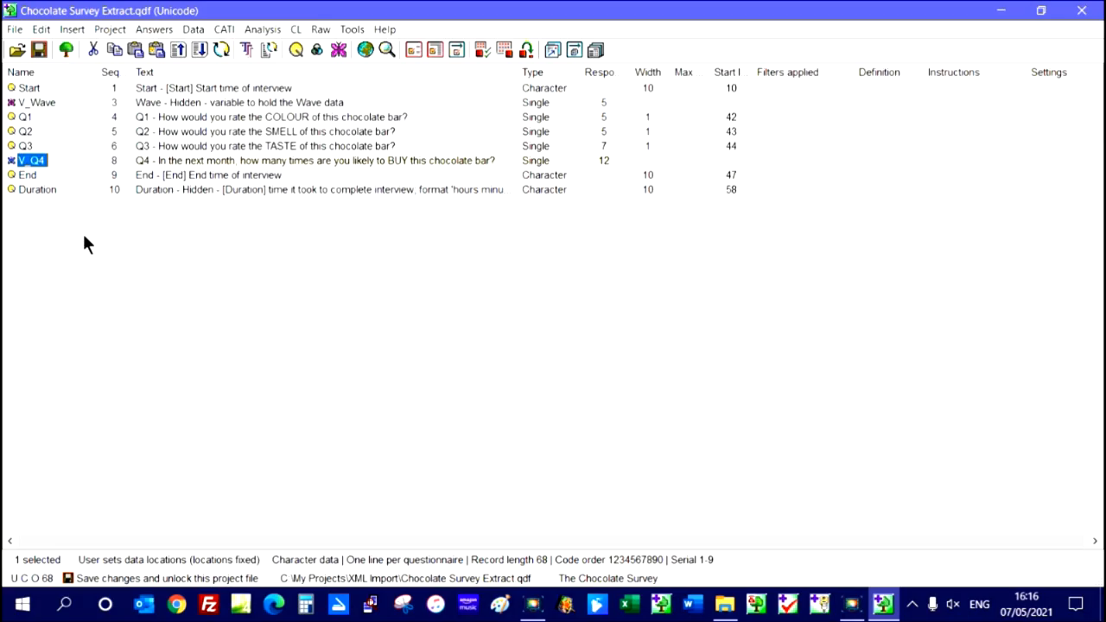
Step: Shorten the V_Wave variable's text to "Wave" and close its entry details
{"action": "double_click", "coordinate": [40, 101]}
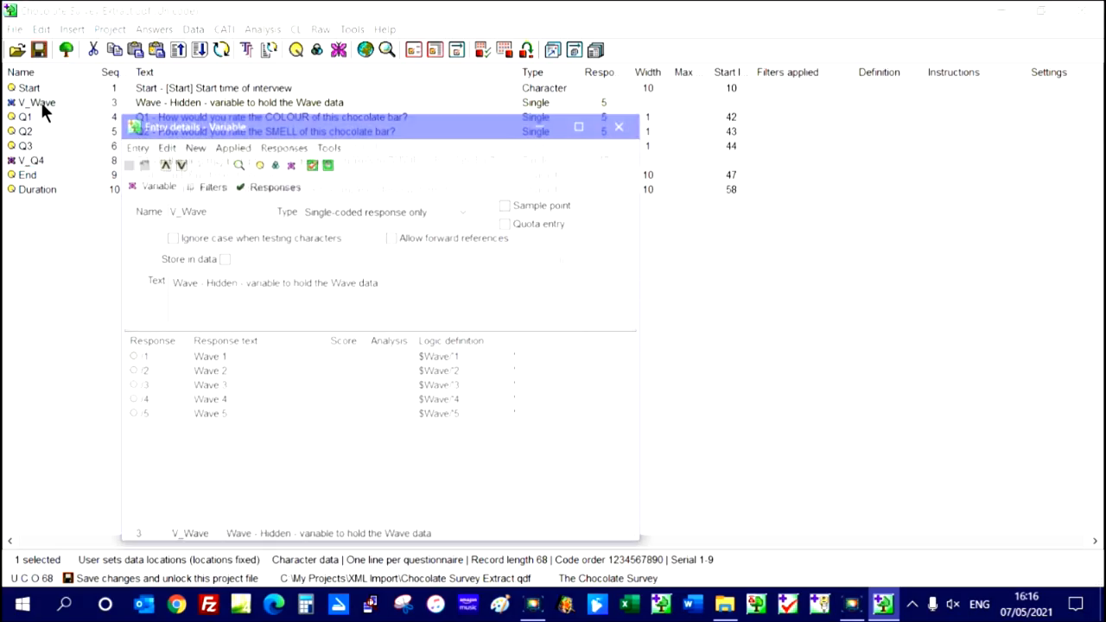
{"action": "left_click", "coordinate": [195, 282]}
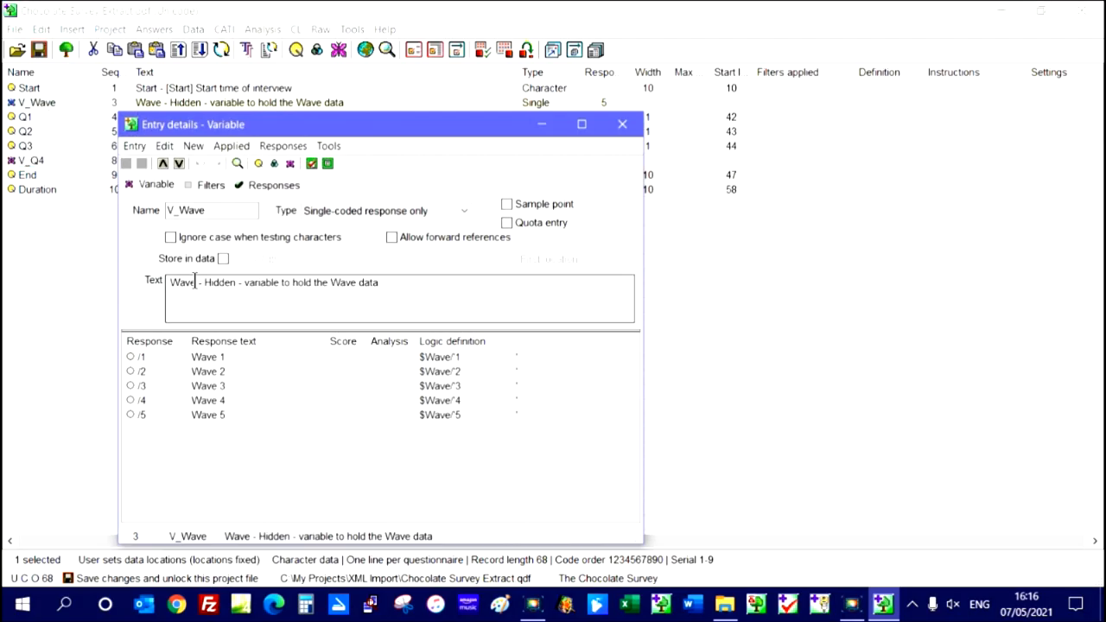
{"action": "left_click", "coordinate": [565, 289], "text": "shift"}
{"action": "key", "text": "Delete"}
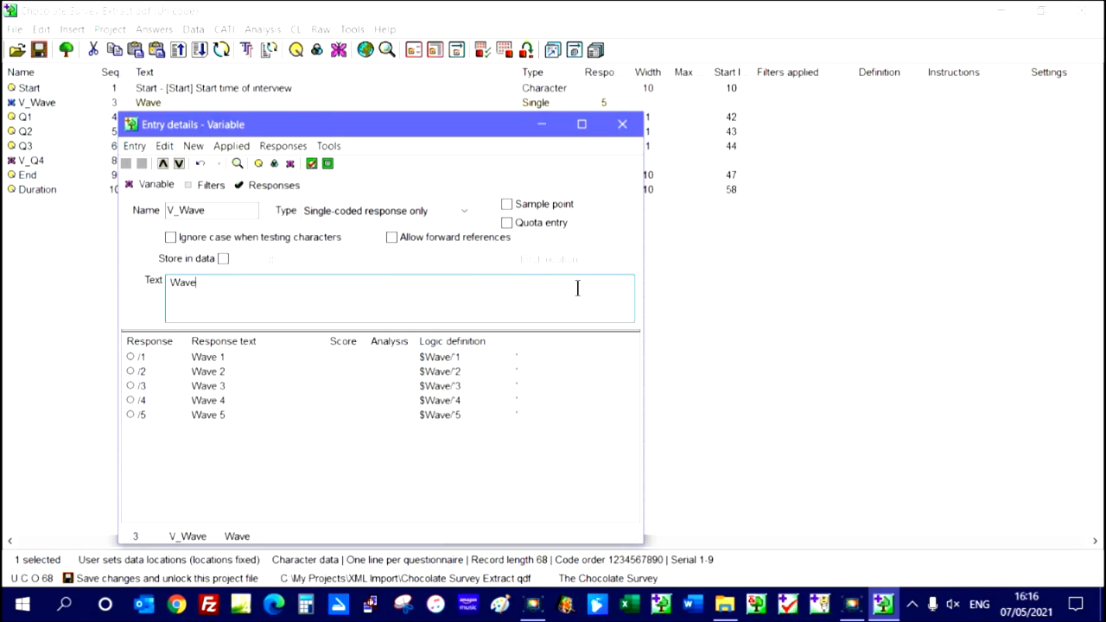
{"action": "left_click", "coordinate": [621, 124]}
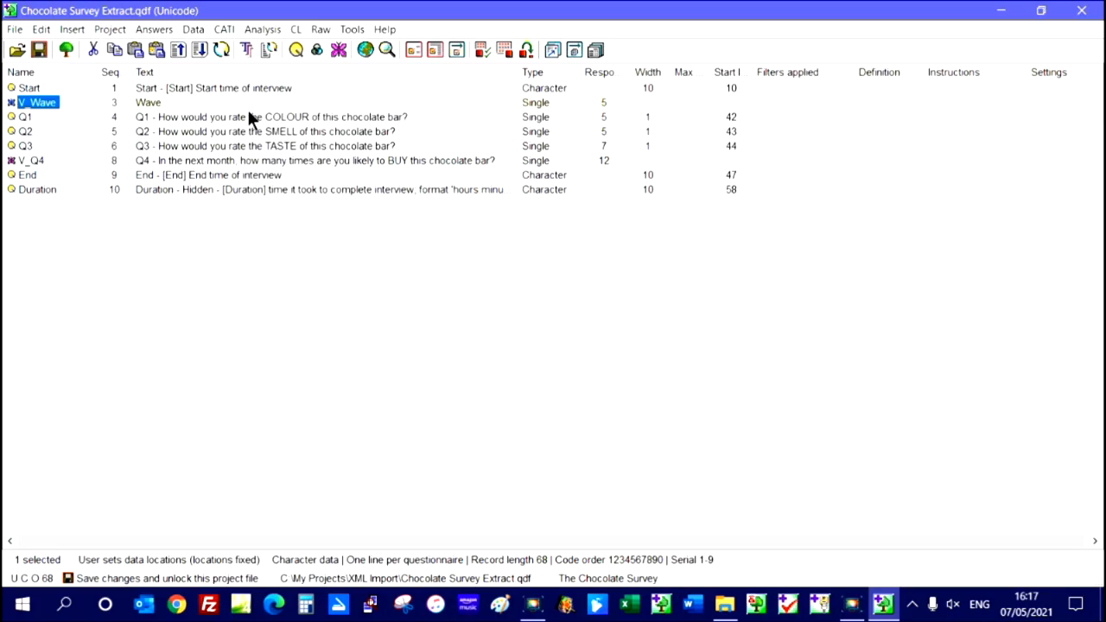
Step: Open the responses block update for entries Q1, Q2, Q3 and V_Q4 at its score value settings
{"action": "left_click", "coordinate": [37, 114]}
{"action": "left_click", "coordinate": [32, 117]}
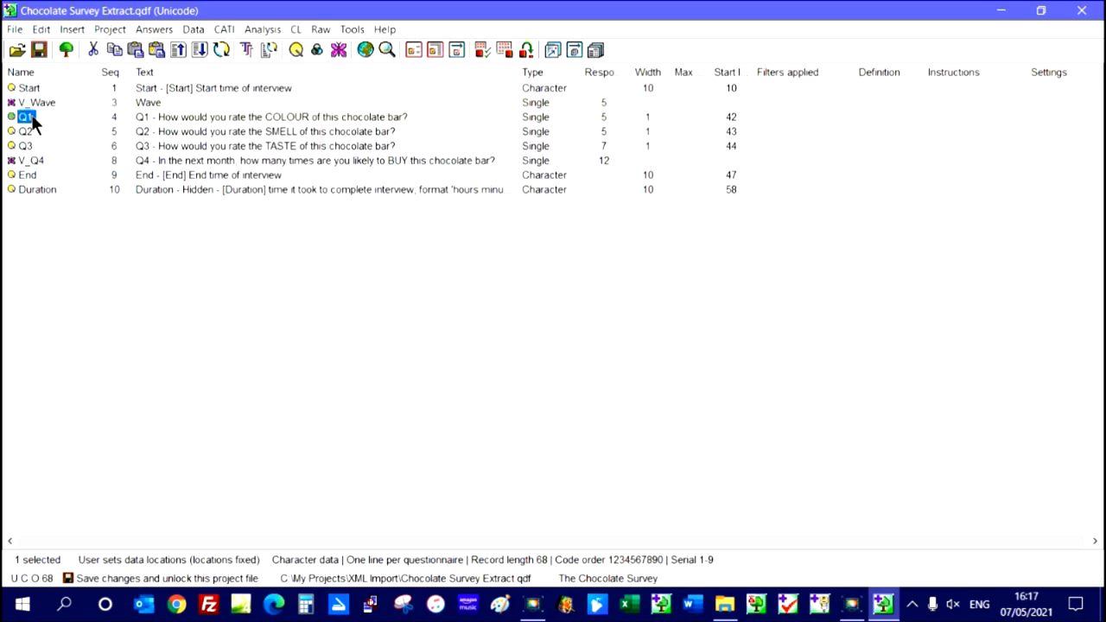
{"action": "left_click", "coordinate": [33, 163], "text": "shift"}
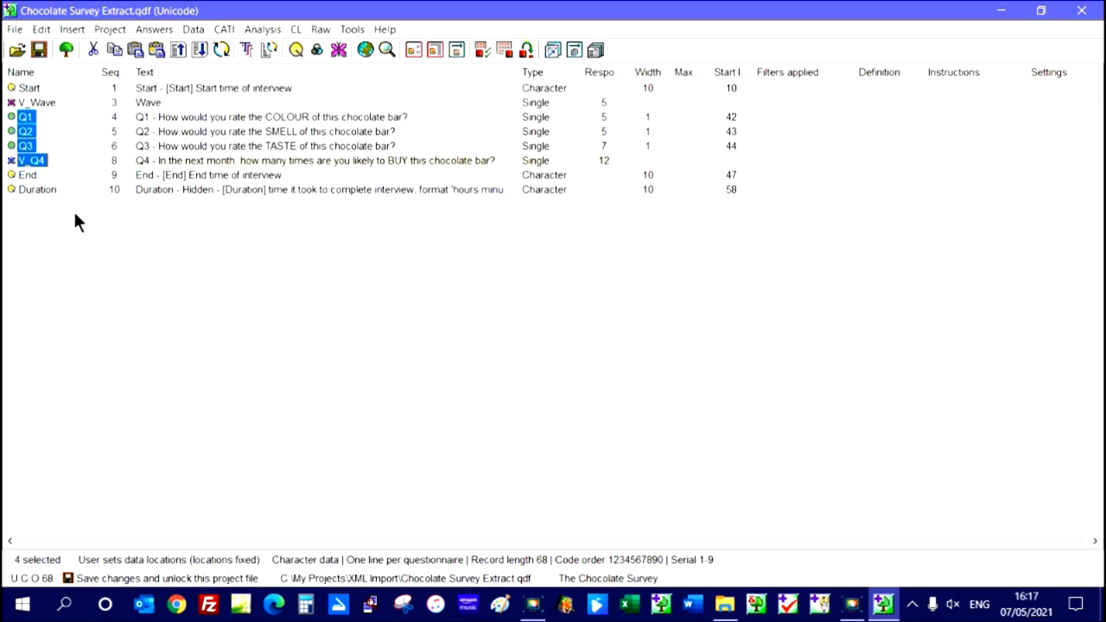
{"action": "left_click", "coordinate": [42, 31]}
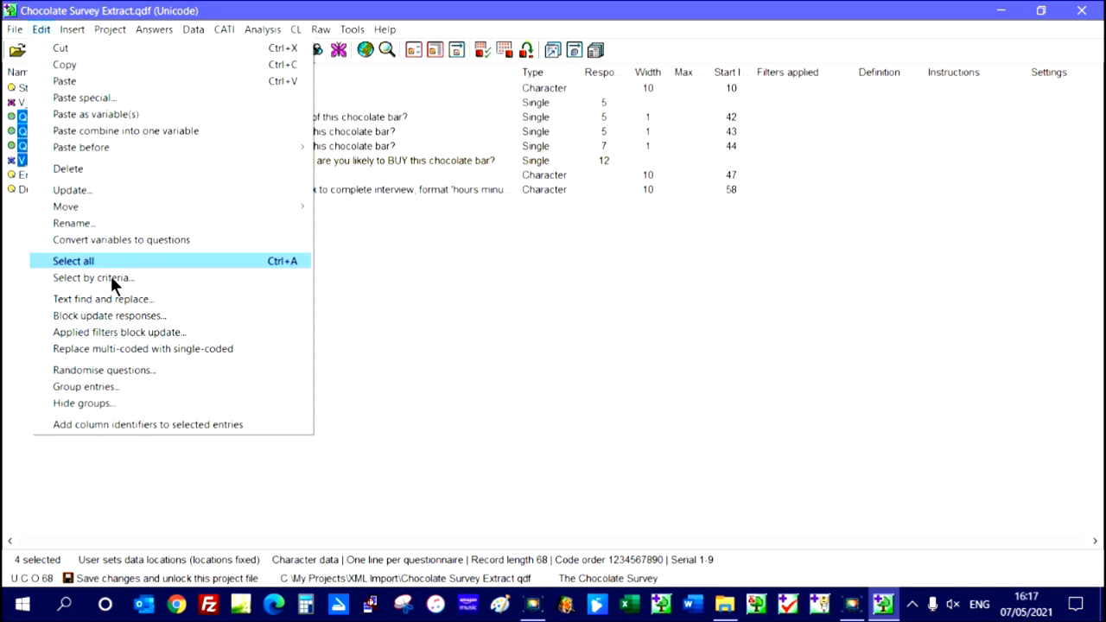
{"action": "left_click", "coordinate": [118, 317]}
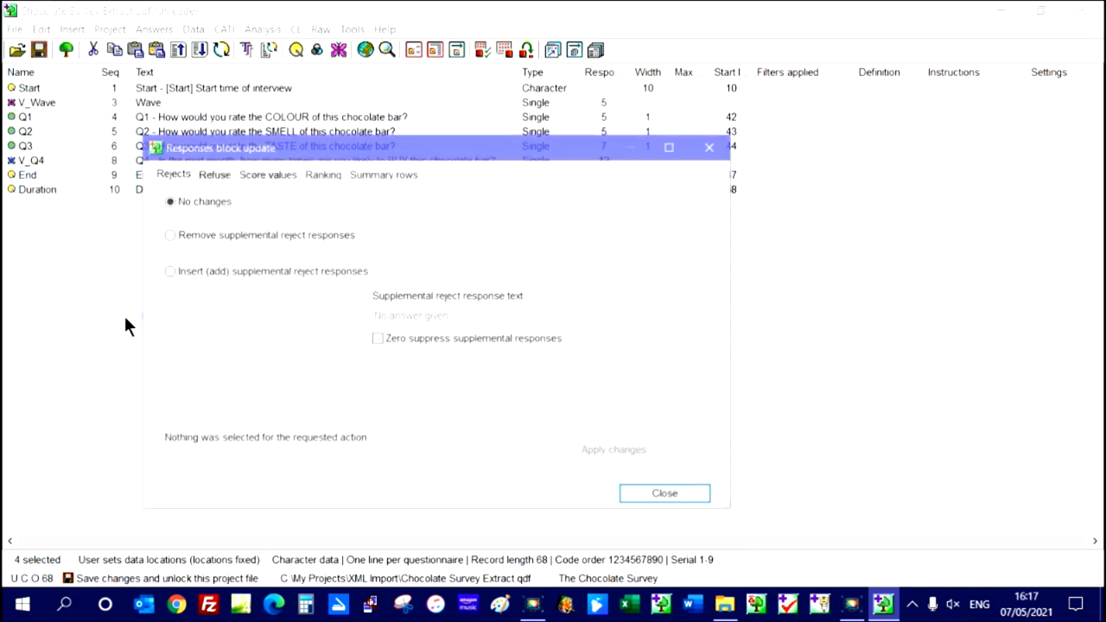
{"action": "left_click", "coordinate": [272, 174]}
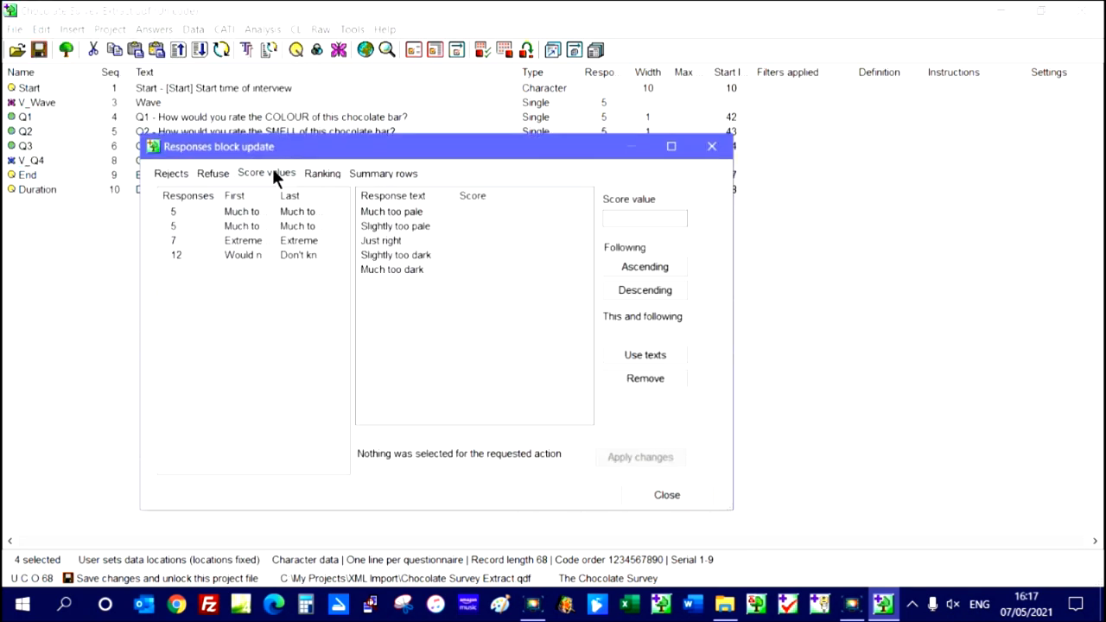
Step: Score the Q1 colour responses in ascending order from -2 for "Much too pale" and apply the change
{"action": "left_click", "coordinate": [172, 214]}
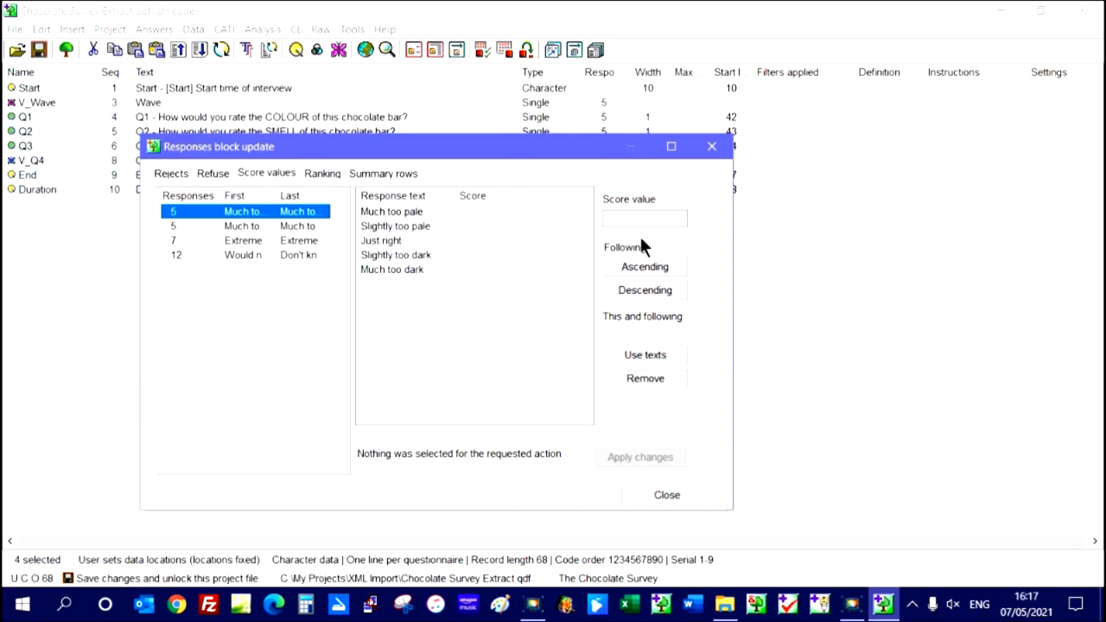
{"action": "left_click", "coordinate": [658, 220]}
{"action": "type", "text": "-2"}
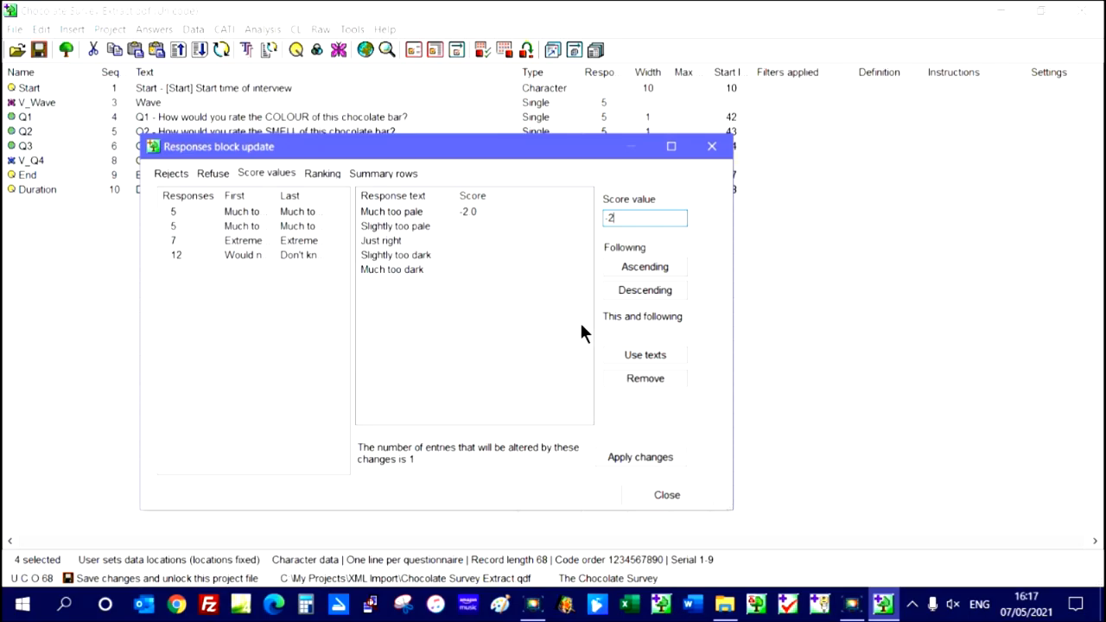
{"action": "left_click", "coordinate": [643, 266]}
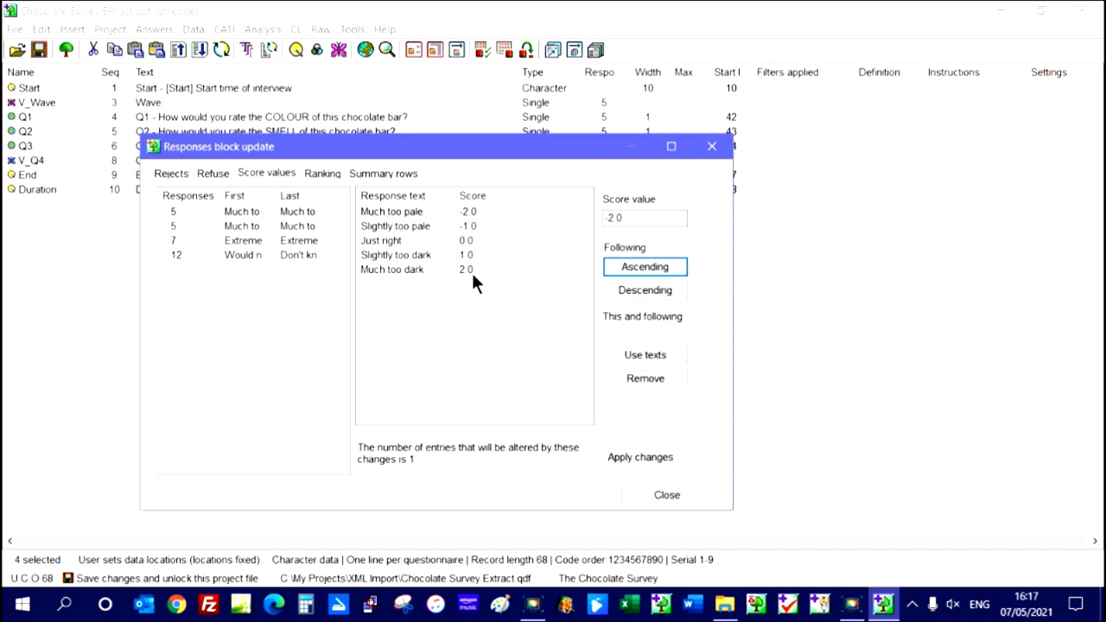
{"action": "left_click", "coordinate": [634, 458]}
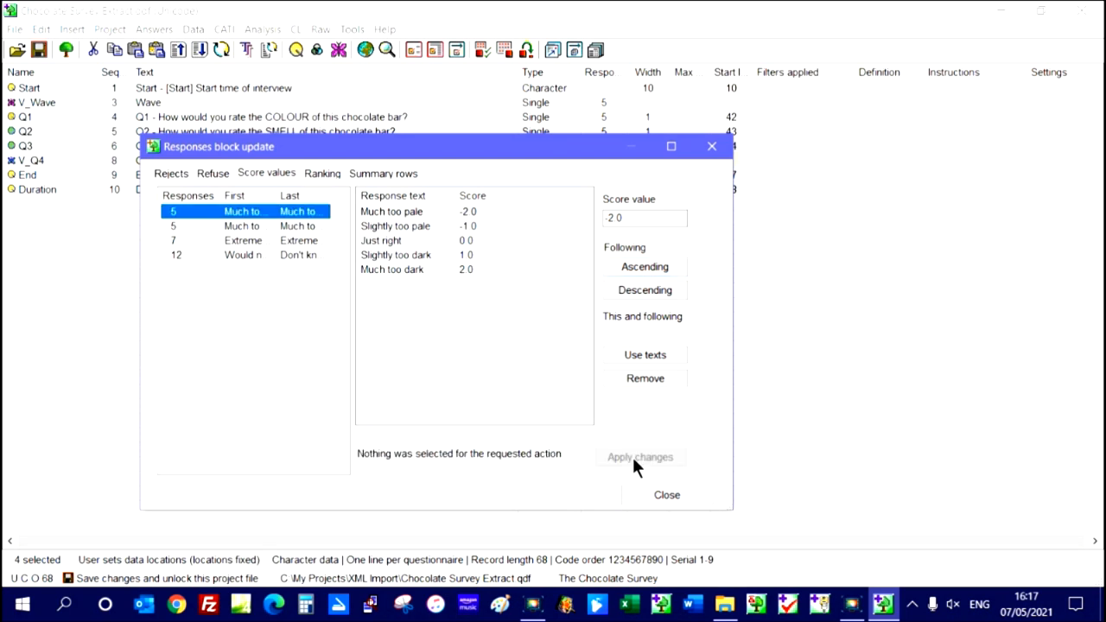
Step: Score the Q2 smell responses in ascending order from -2 for "Much too weak" and apply the change
{"action": "left_click", "coordinate": [177, 225]}
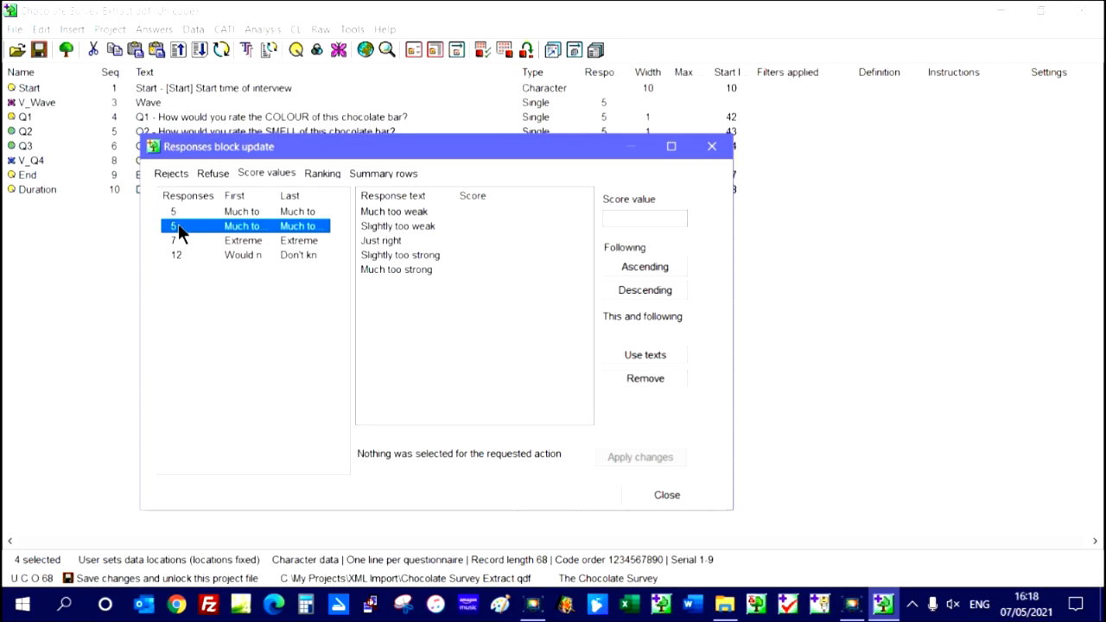
{"action": "left_click", "coordinate": [628, 217]}
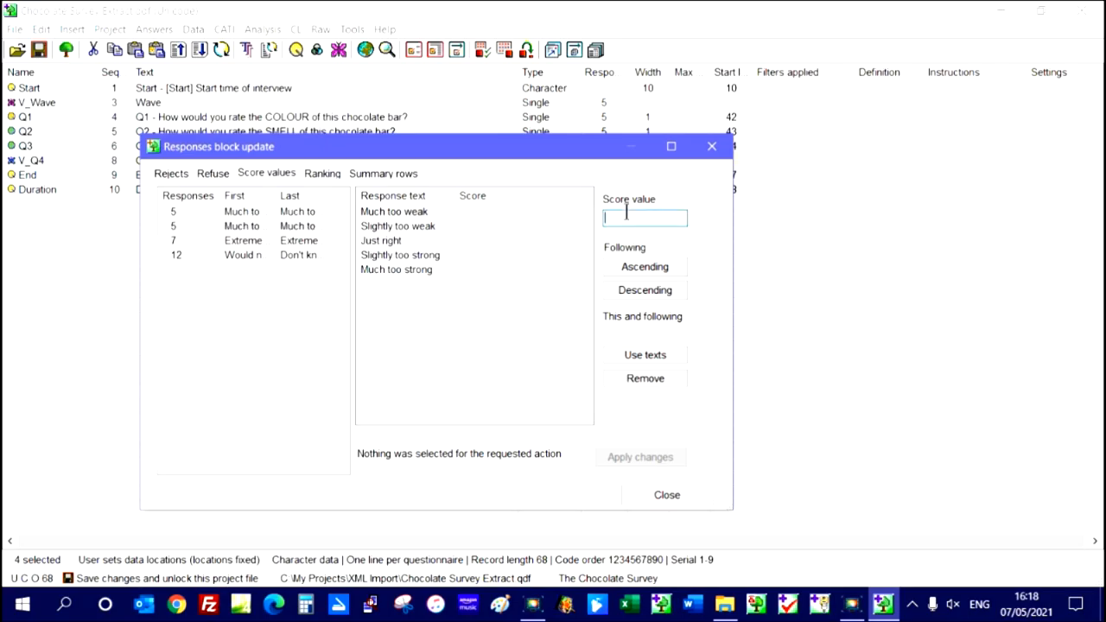
{"action": "type", "text": "-2"}
{"action": "left_click", "coordinate": [640, 268]}
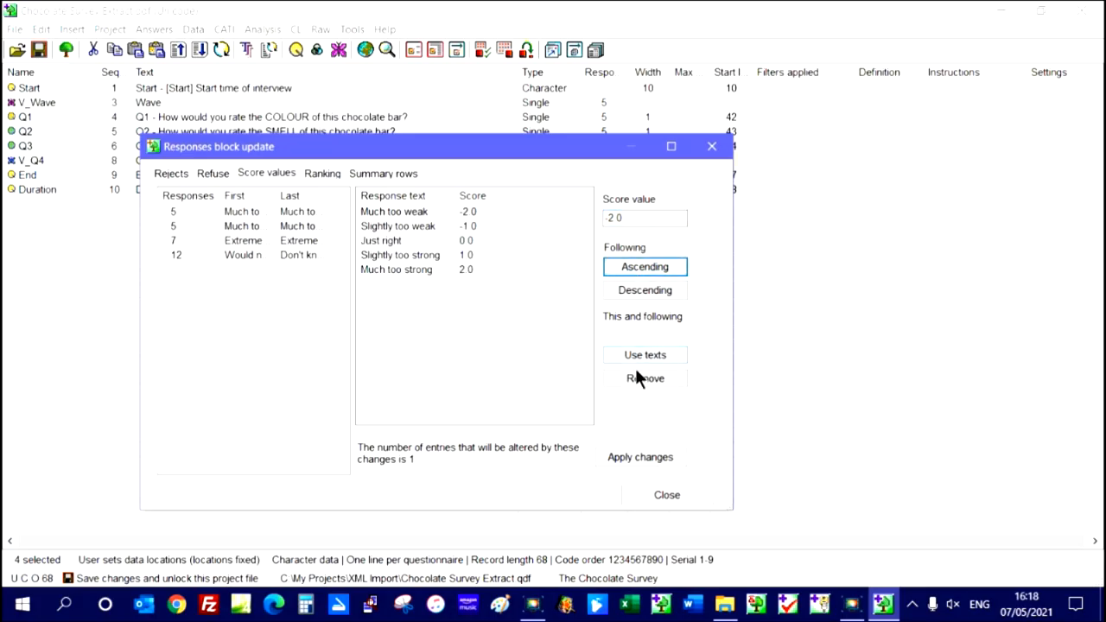
{"action": "left_click", "coordinate": [629, 456]}
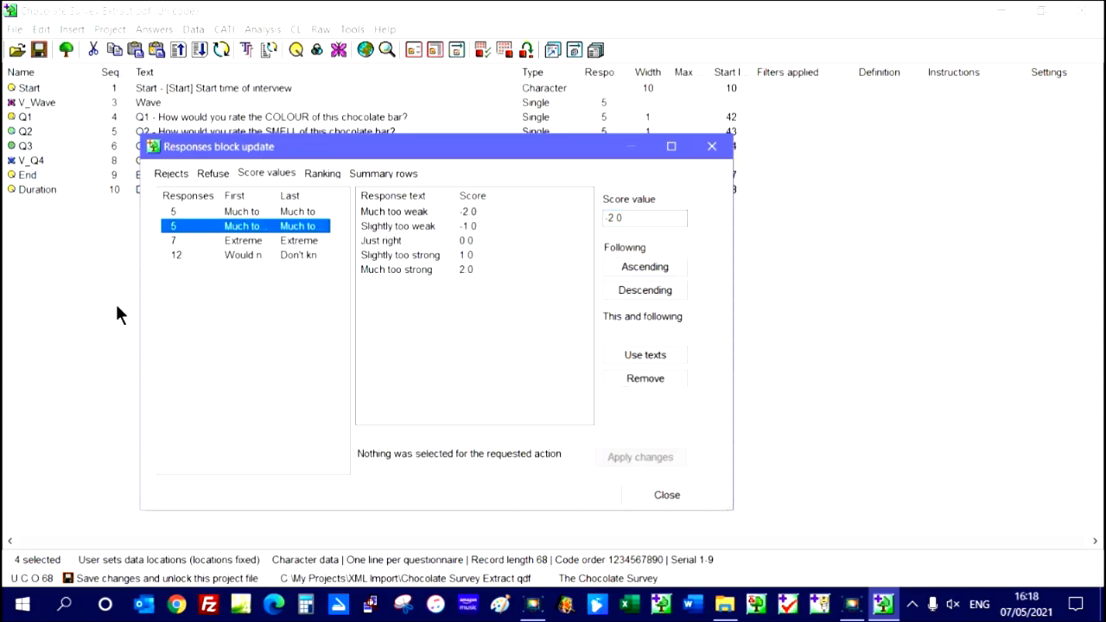
Step: Score the Q3 taste responses in descending order from 7 for "Extremely good" and apply the change
{"action": "left_click", "coordinate": [249, 242]}
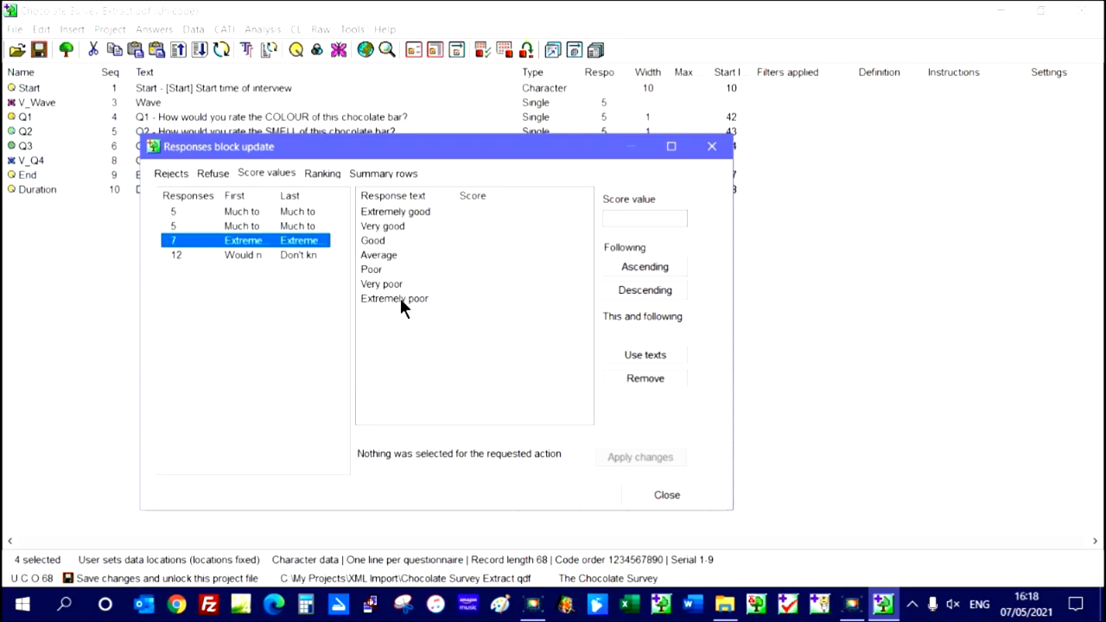
{"action": "left_click", "coordinate": [608, 218]}
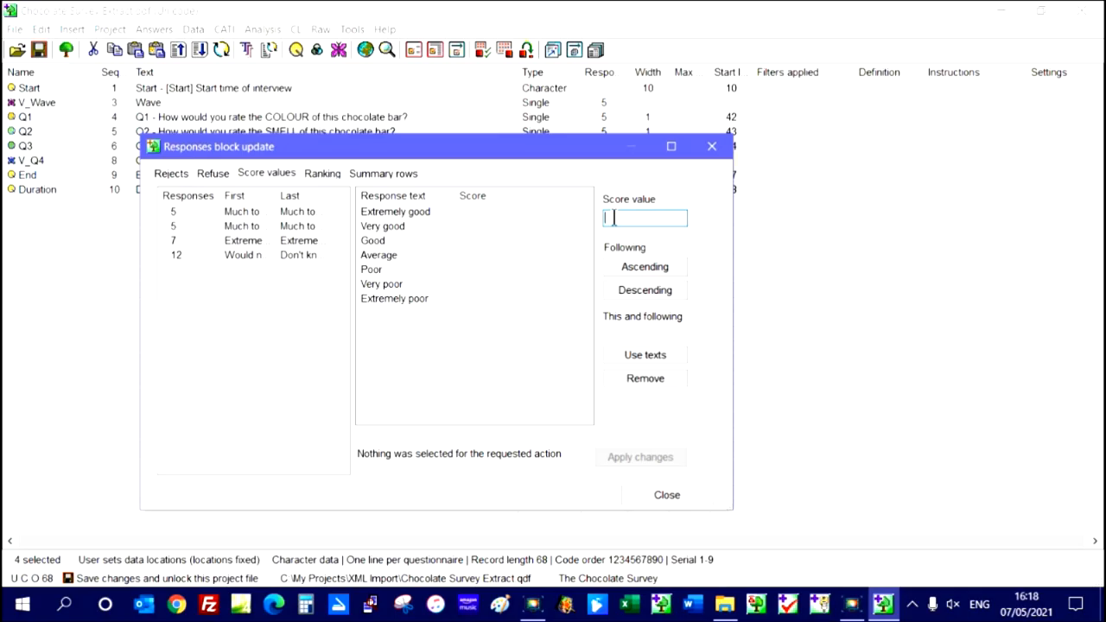
{"action": "type", "text": "7"}
{"action": "left_click", "coordinate": [620, 292]}
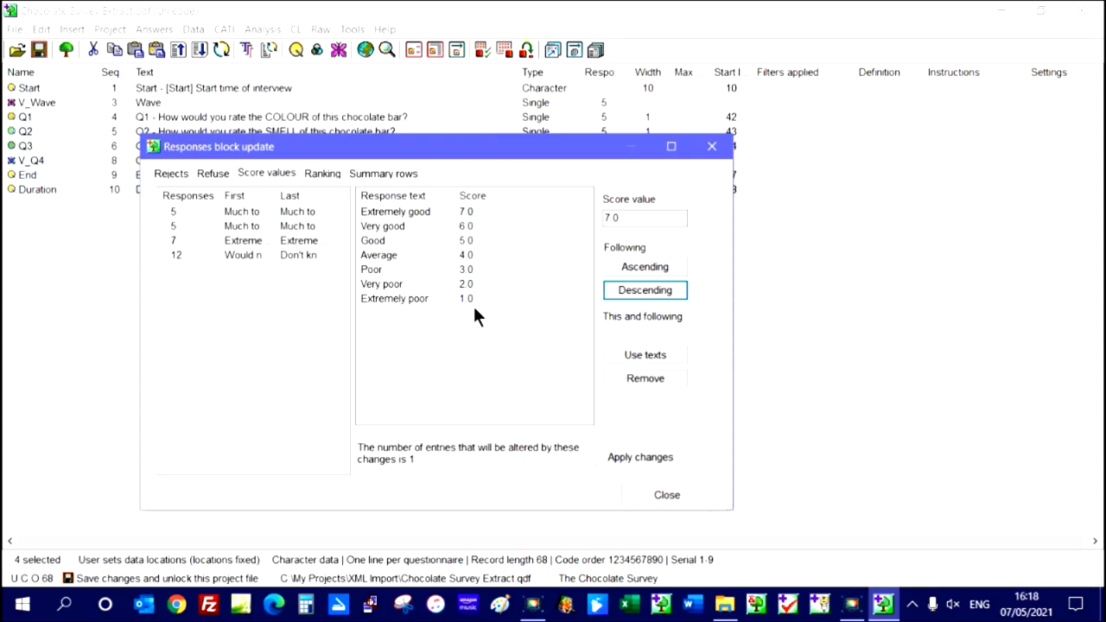
{"action": "left_click", "coordinate": [627, 453]}
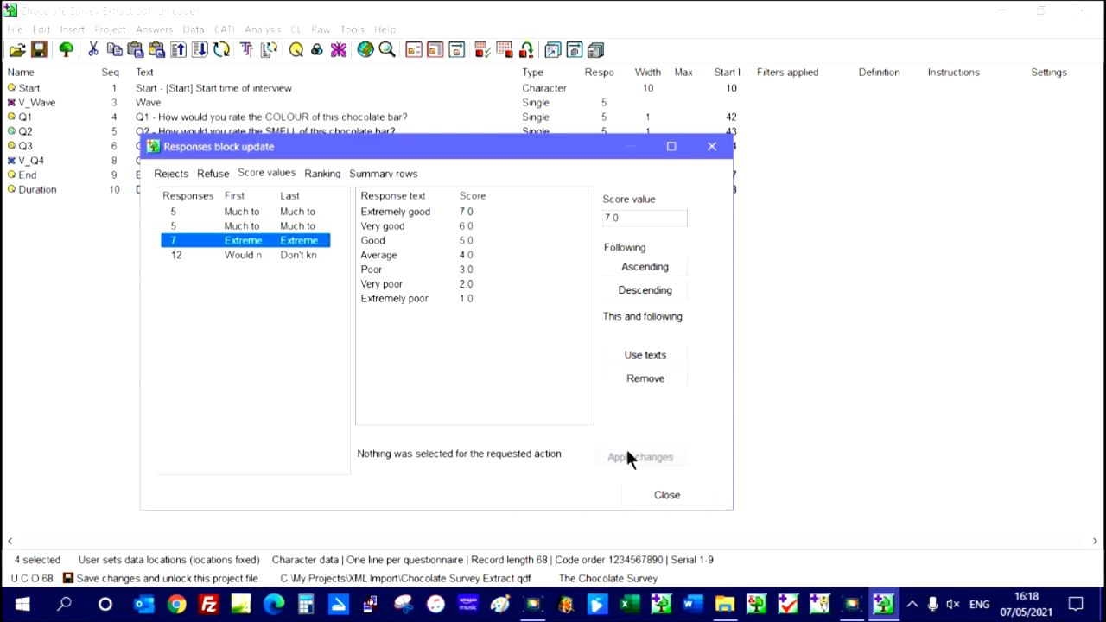
Step: Score the V_Q4 responses ascending from 0 for "Would not buy", leave "Don't know" without a score, and apply before closing the block update
{"action": "left_click", "coordinate": [177, 255]}
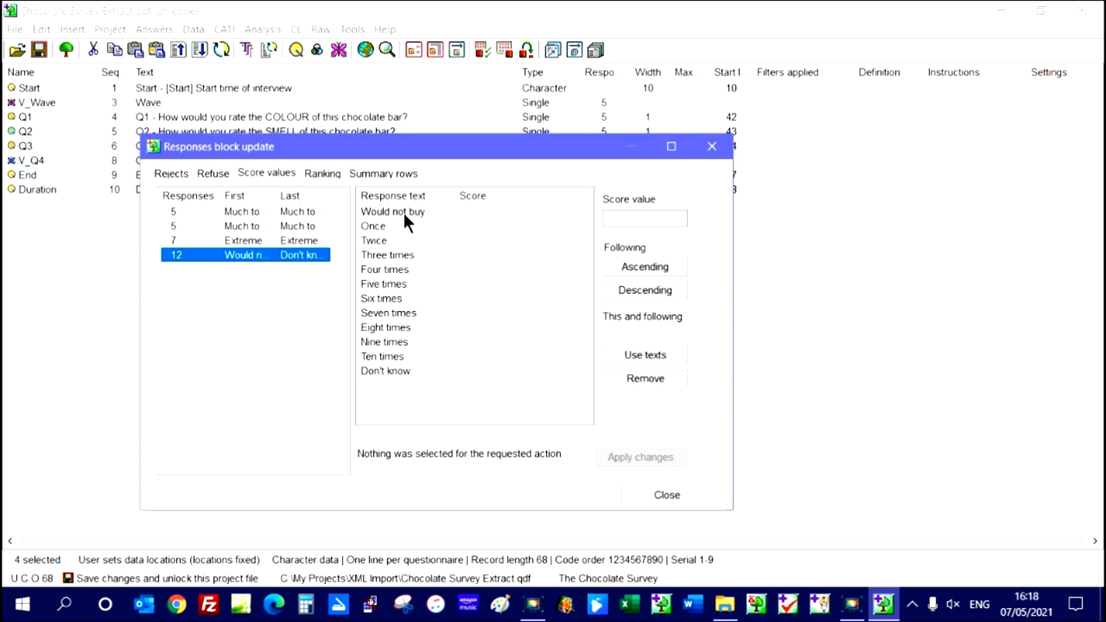
{"action": "left_click", "coordinate": [641, 218]}
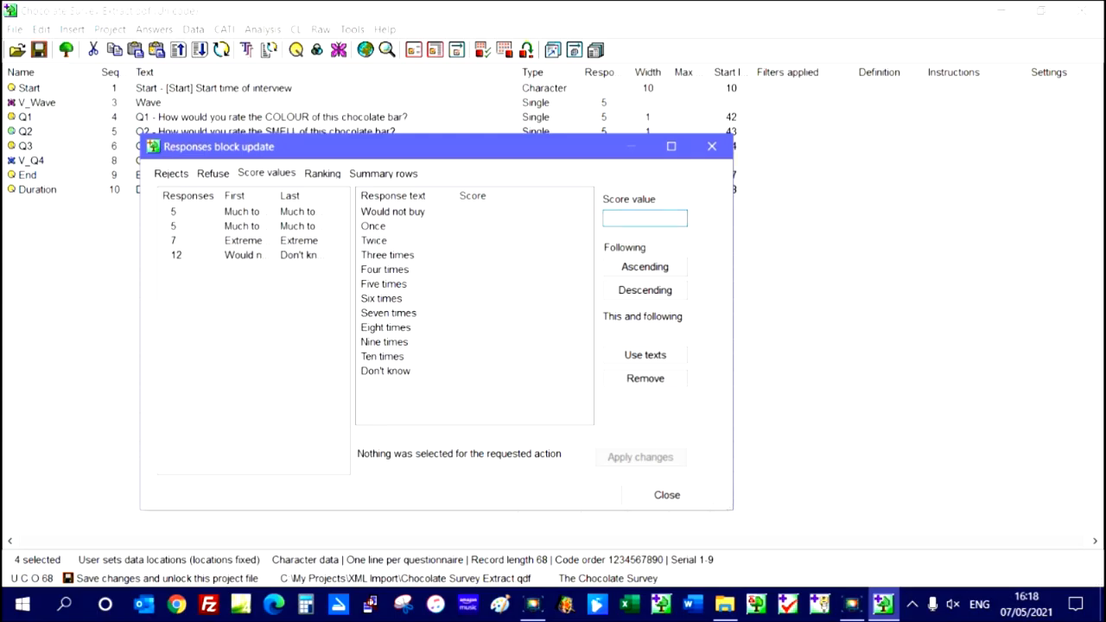
{"action": "type", "text": "0"}
{"action": "left_click", "coordinate": [640, 267]}
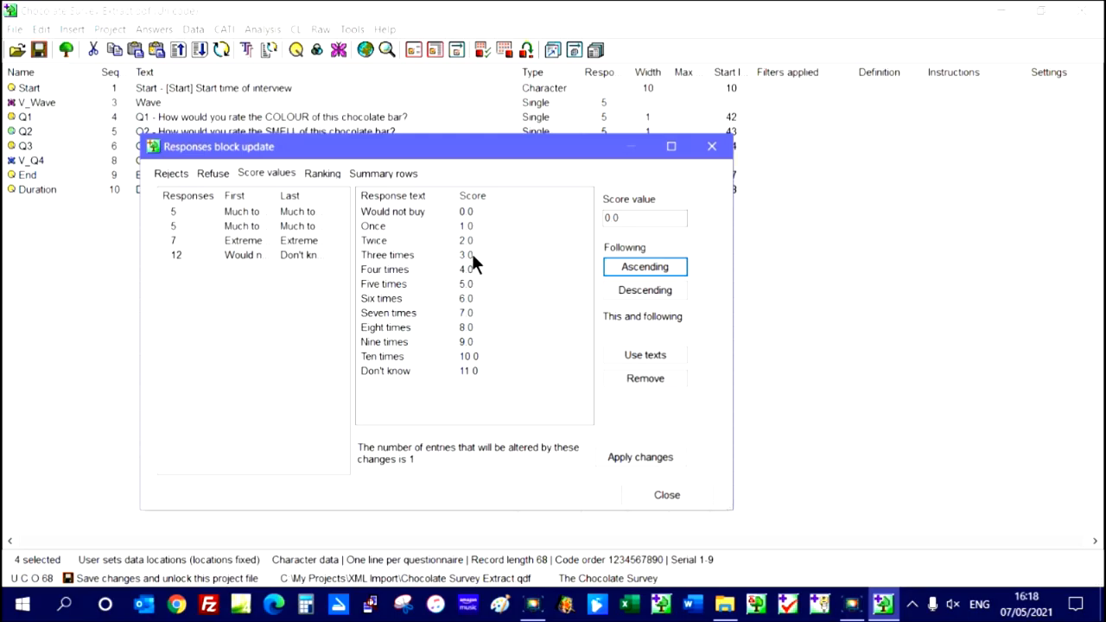
{"action": "left_click", "coordinate": [400, 377]}
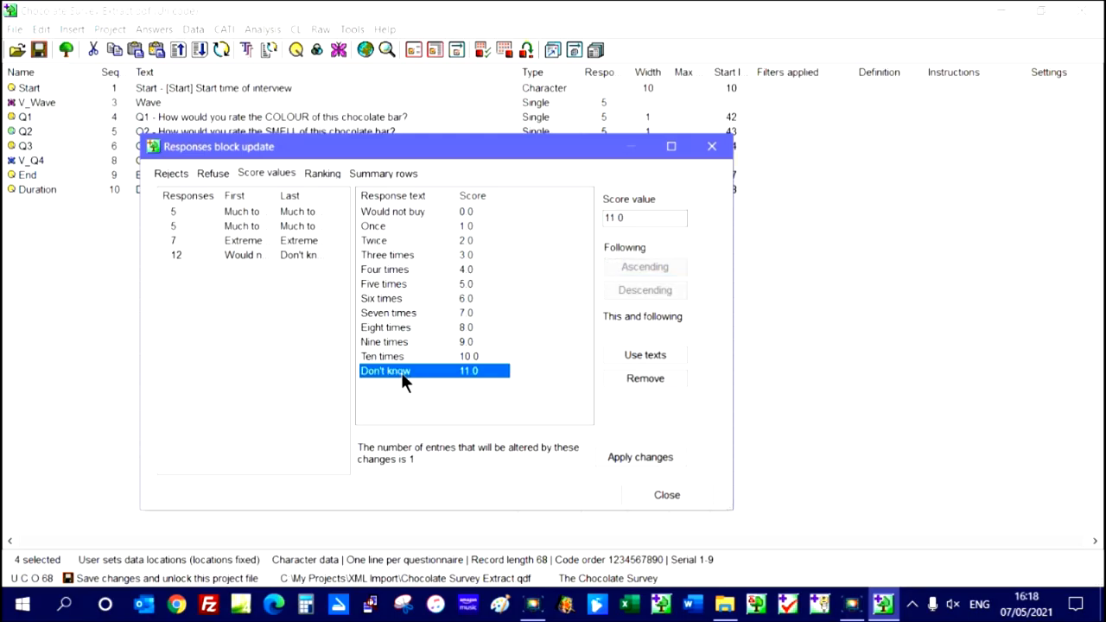
{"action": "left_click", "coordinate": [645, 379]}
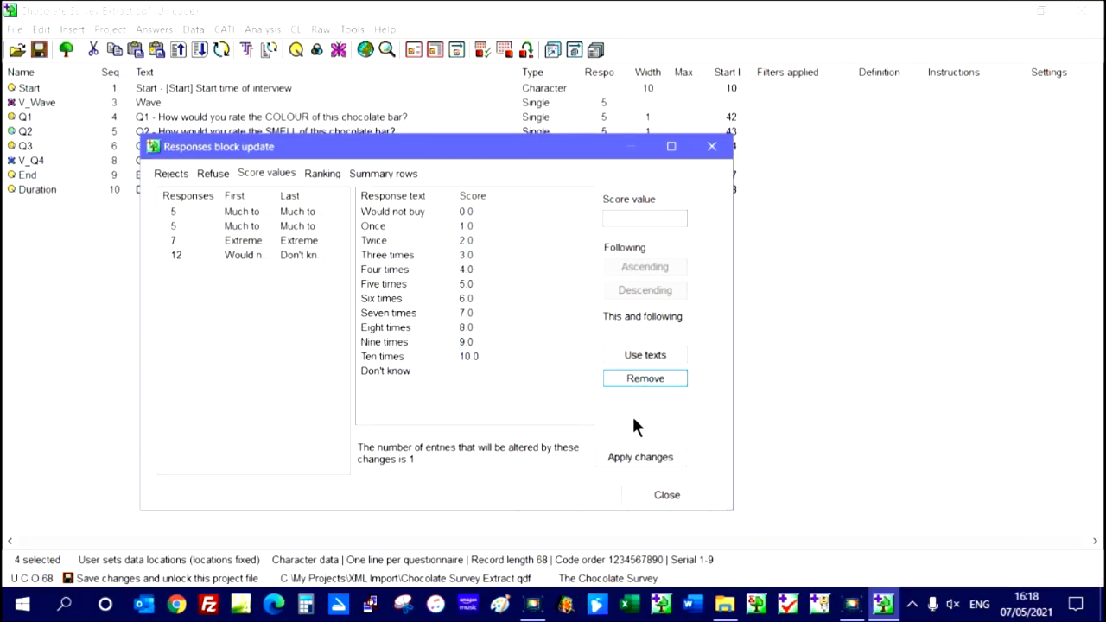
{"action": "left_click", "coordinate": [637, 457]}
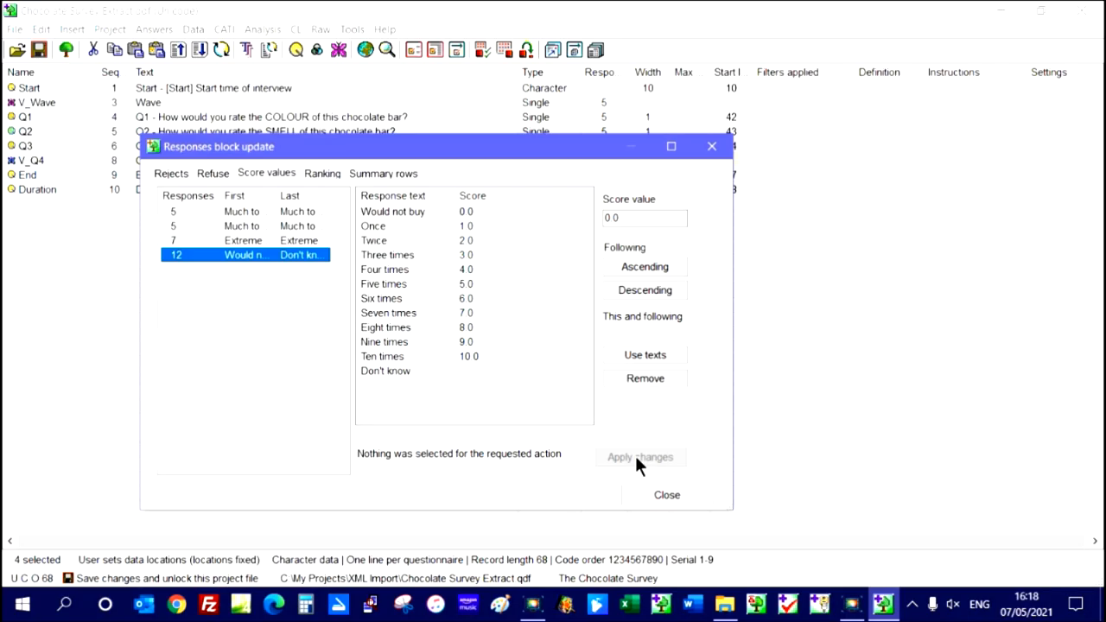
{"action": "left_click", "coordinate": [647, 495]}
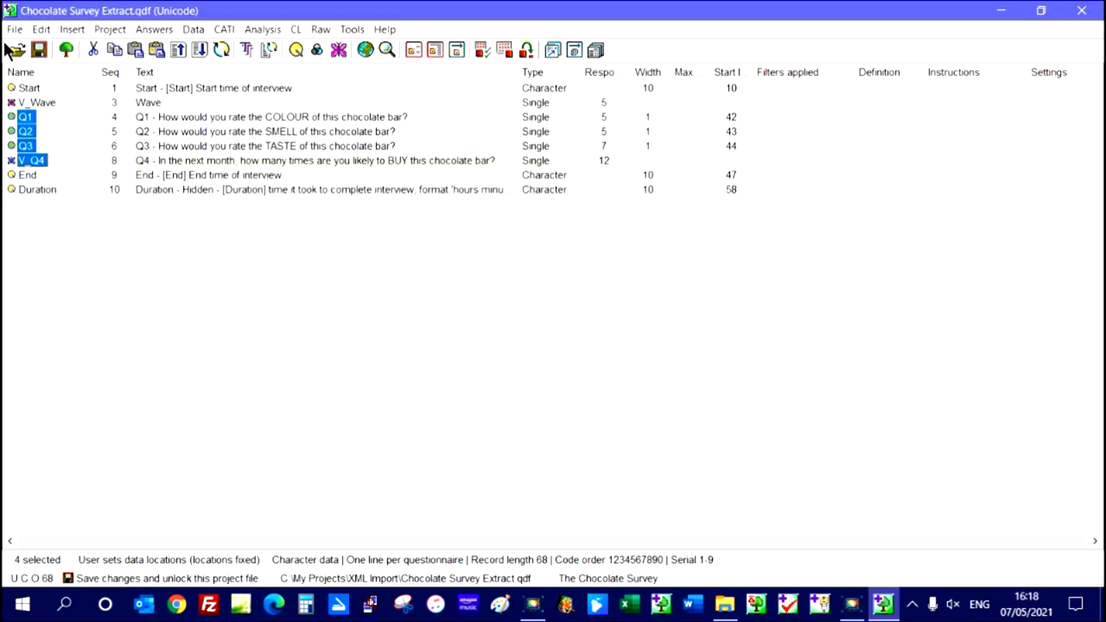
Step: Save the project and create a new tables file named Example in the XML Import folder
{"action": "left_click", "coordinate": [39, 51]}
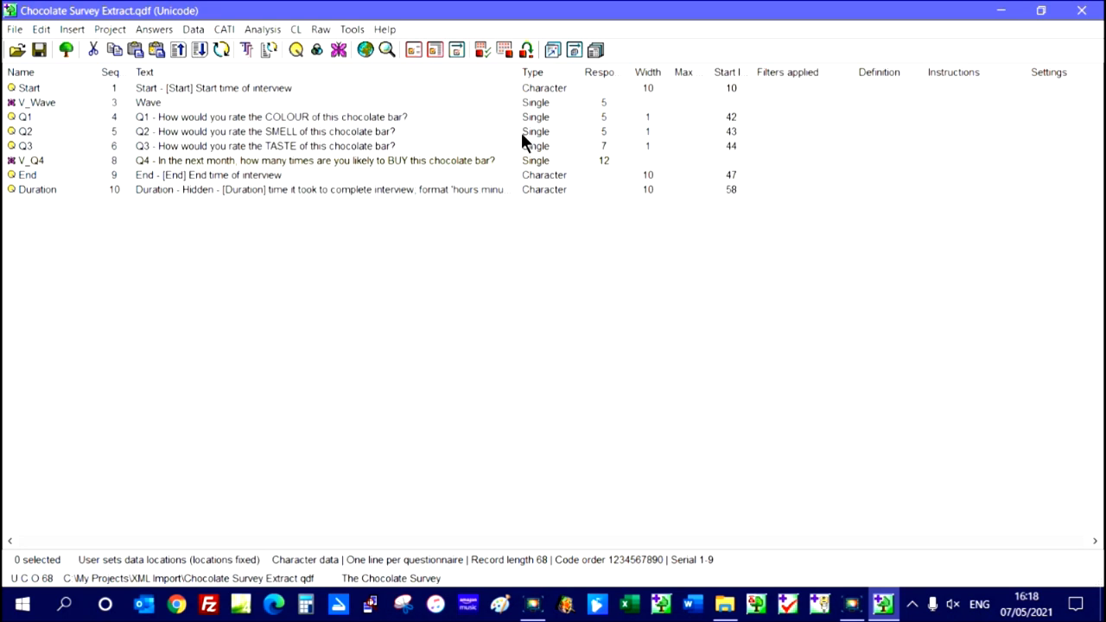
{"action": "left_click", "coordinate": [598, 51]}
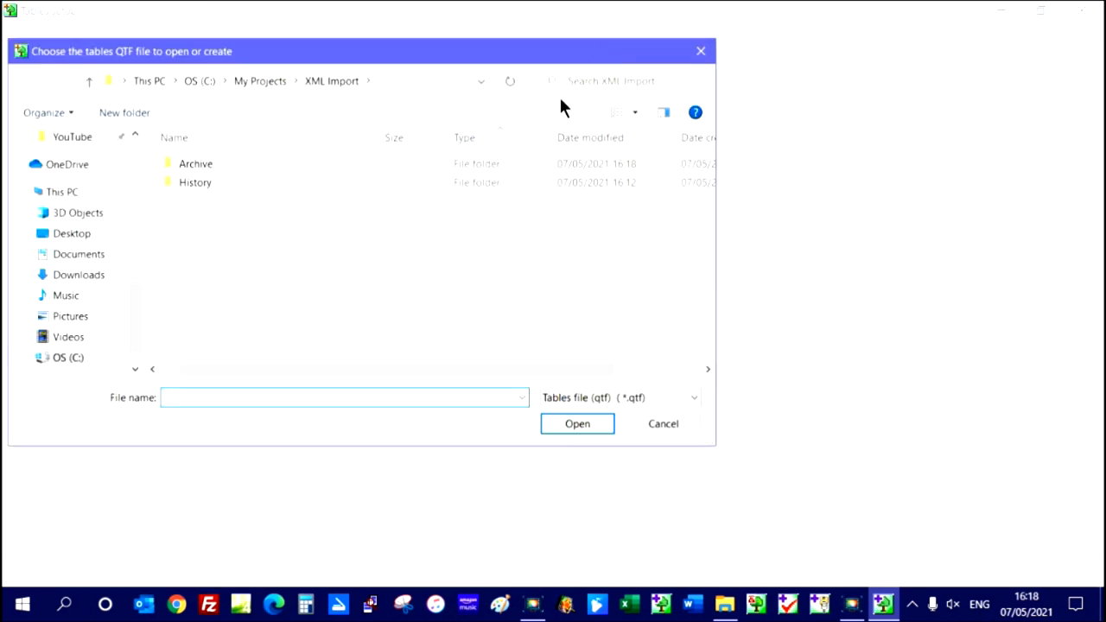
{"action": "type", "text": "Example"}
{"action": "left_click", "coordinate": [577, 423]}
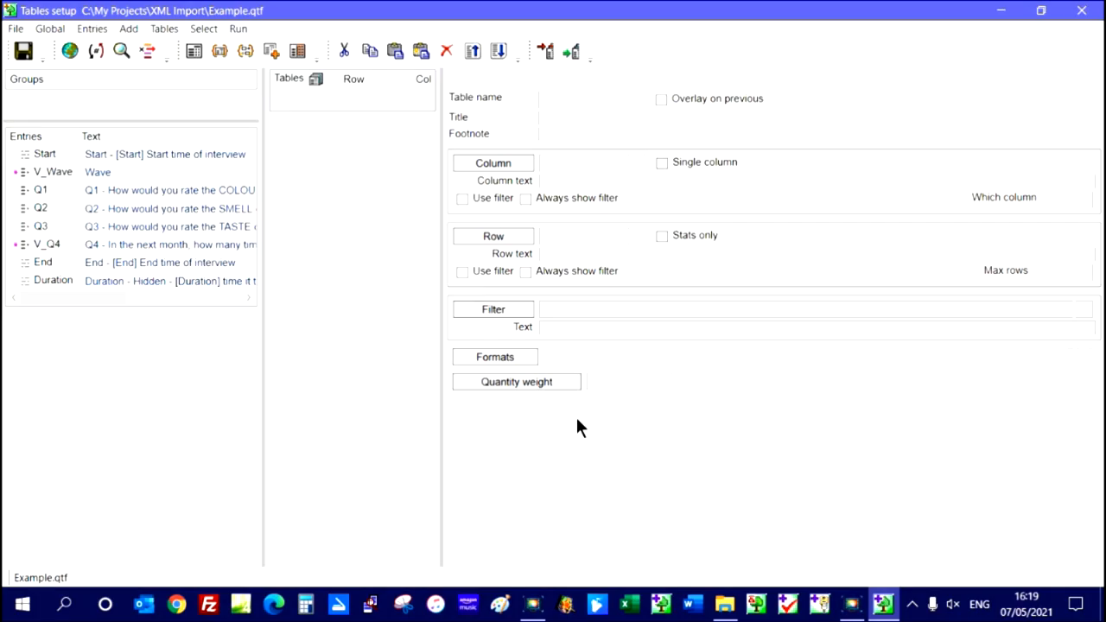
Step: Add standard tables with V_Wave as the column and Q1, Q2, Q3 and V_Q4 as the rows
{"action": "left_click", "coordinate": [197, 51]}
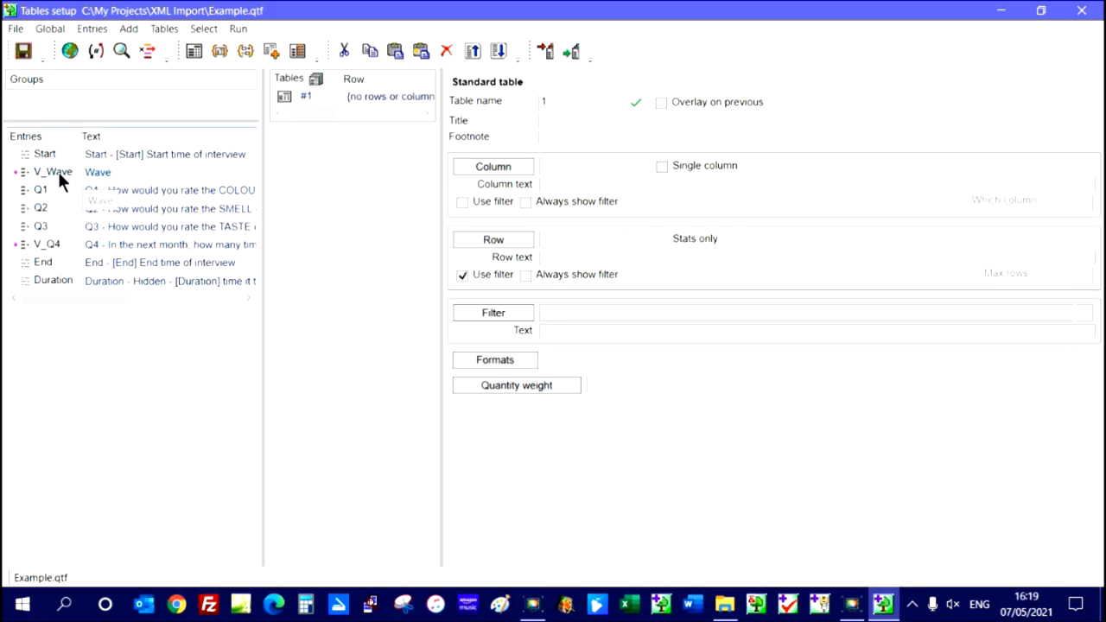
{"action": "left_click_drag", "start_coordinate": [58, 171], "coordinate": [581, 171]}
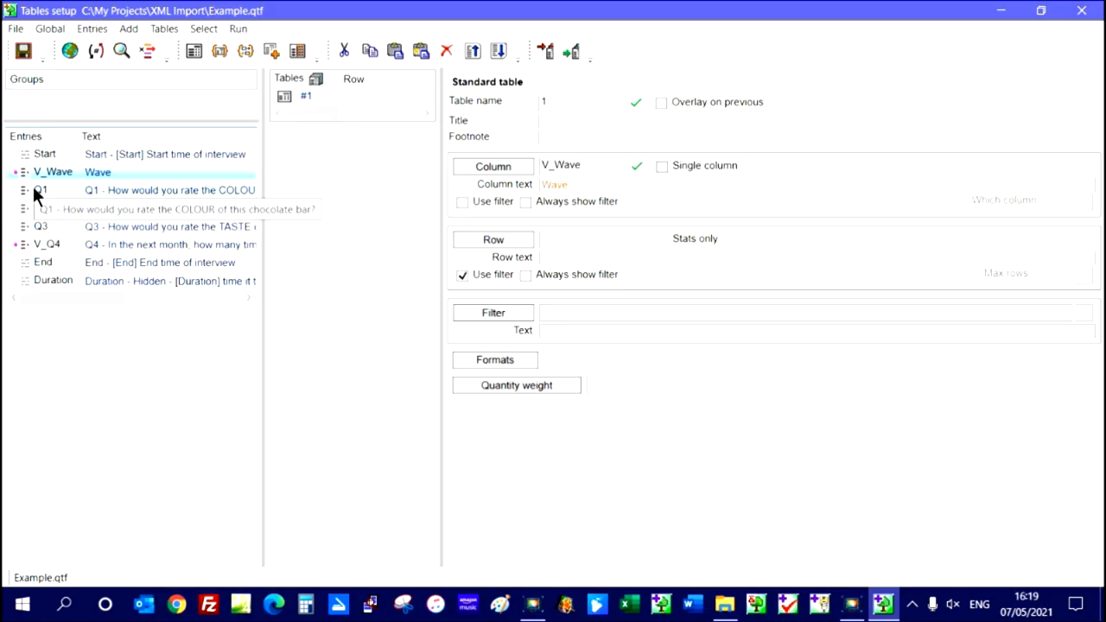
{"action": "left_click_drag", "start_coordinate": [33, 198], "coordinate": [574, 242]}
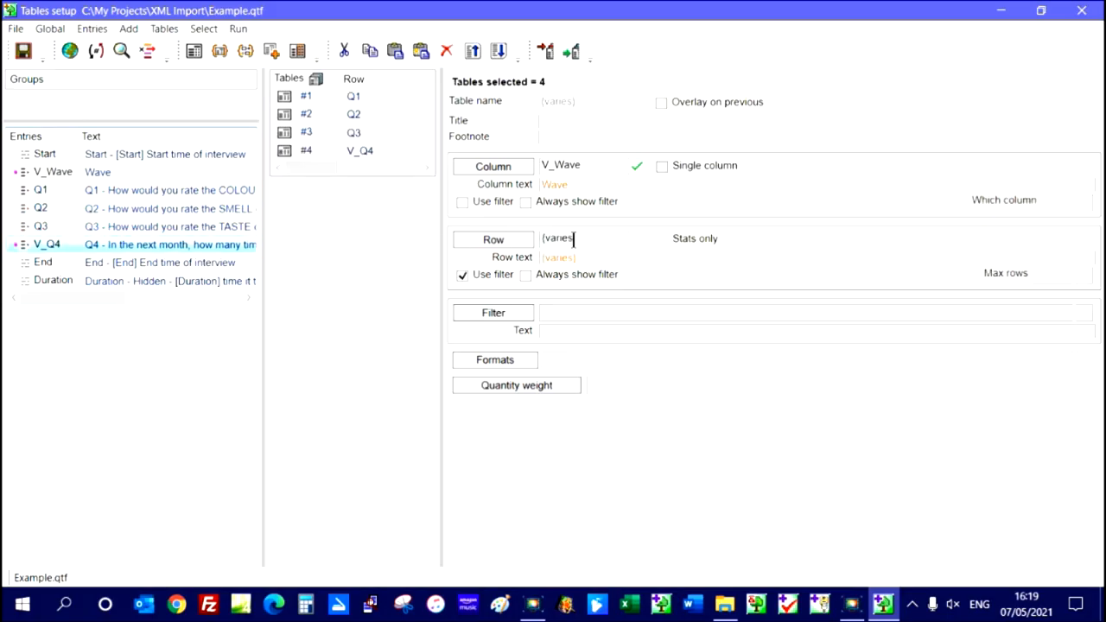
Step: Run the four tables to an Excel workbook using the Chocolate Survey Extract data file and the existing overall settings
{"action": "left_click_drag", "start_coordinate": [441, 108], "coordinate": [510, 107]}
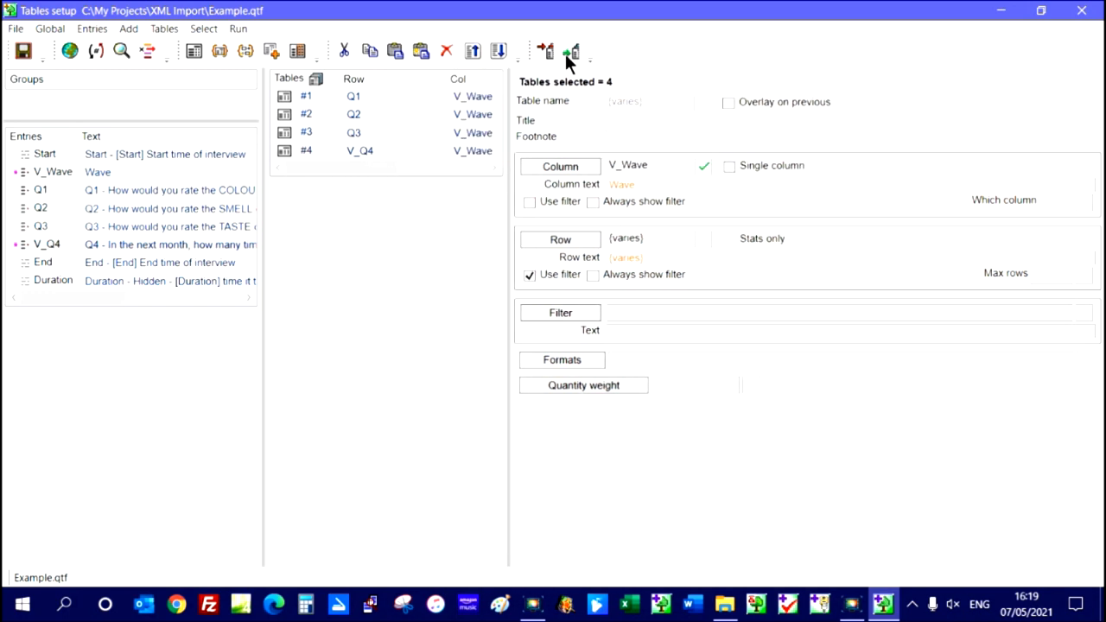
{"action": "left_click", "coordinate": [570, 53]}
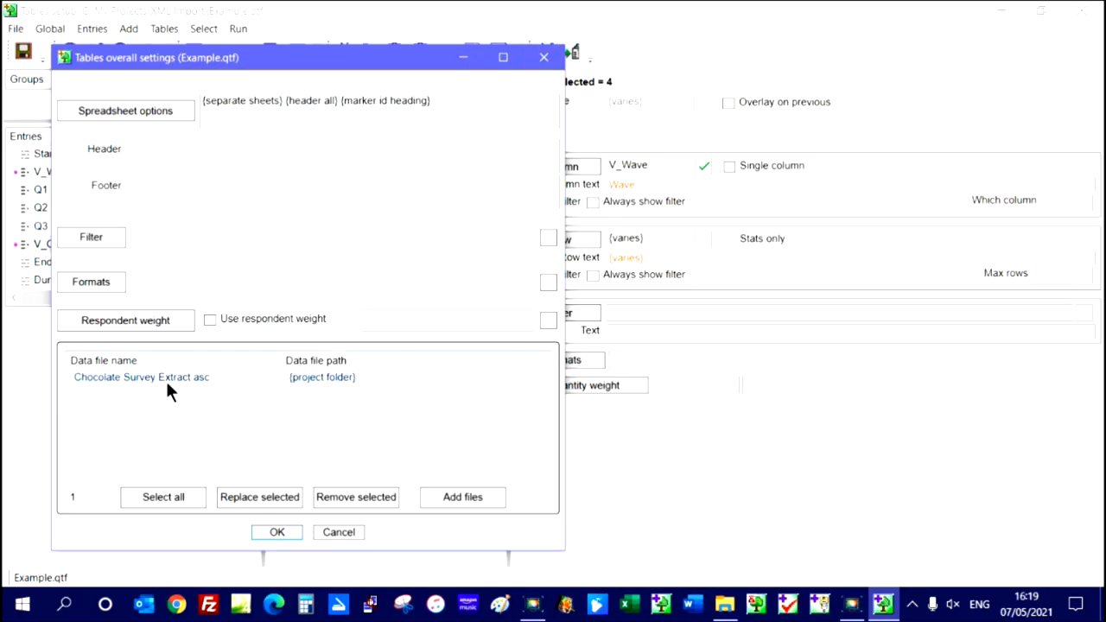
{"action": "left_click", "coordinate": [264, 533]}
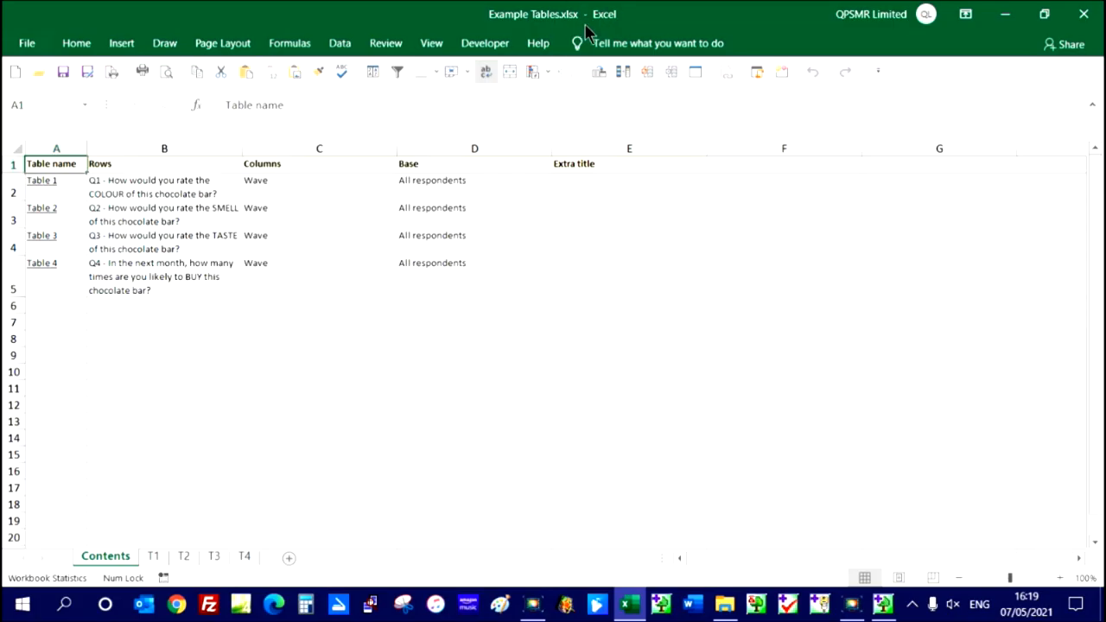
Step: Examine the response scores and mean scores by wave in tables T1 to T4 of the Excel workbook
{"action": "left_click", "coordinate": [153, 556]}
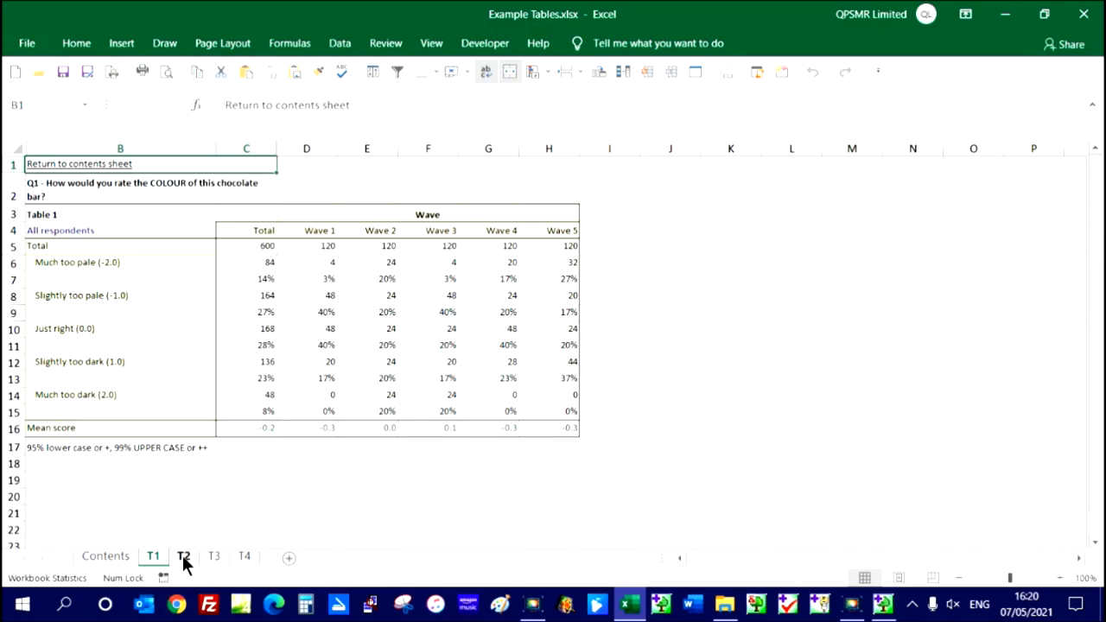
{"action": "left_click", "coordinate": [183, 556]}
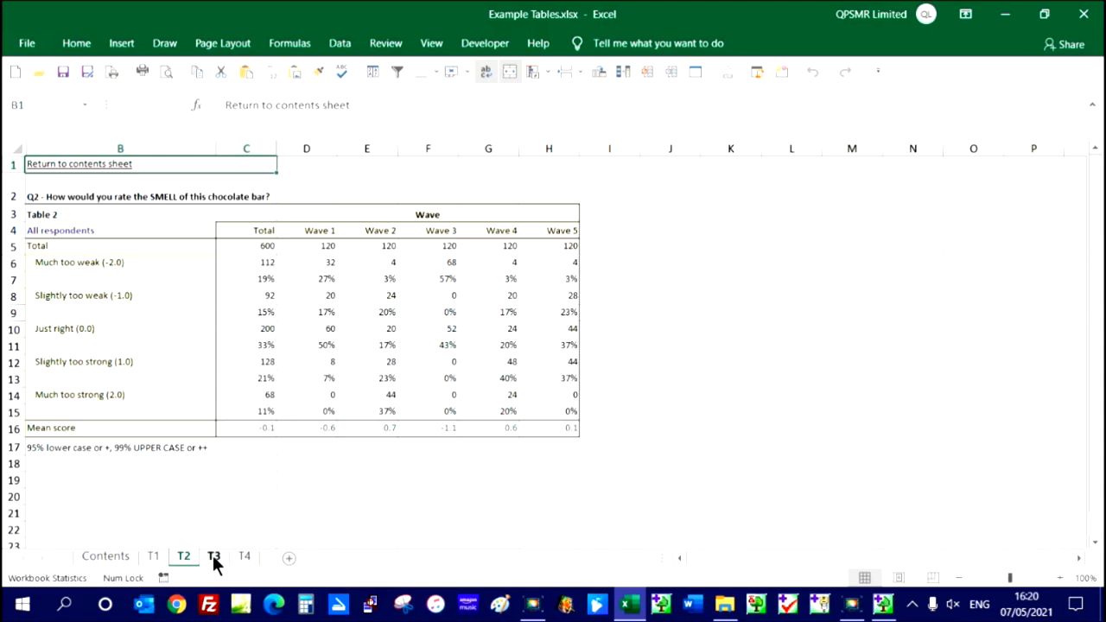
{"action": "left_click", "coordinate": [213, 555]}
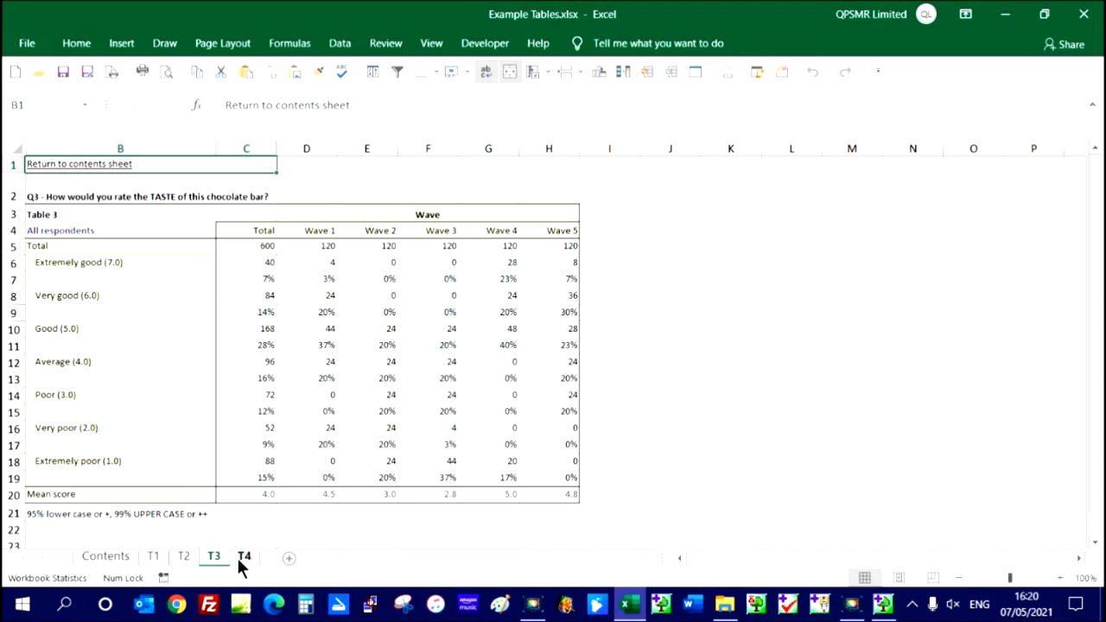
{"action": "left_click", "coordinate": [245, 556]}
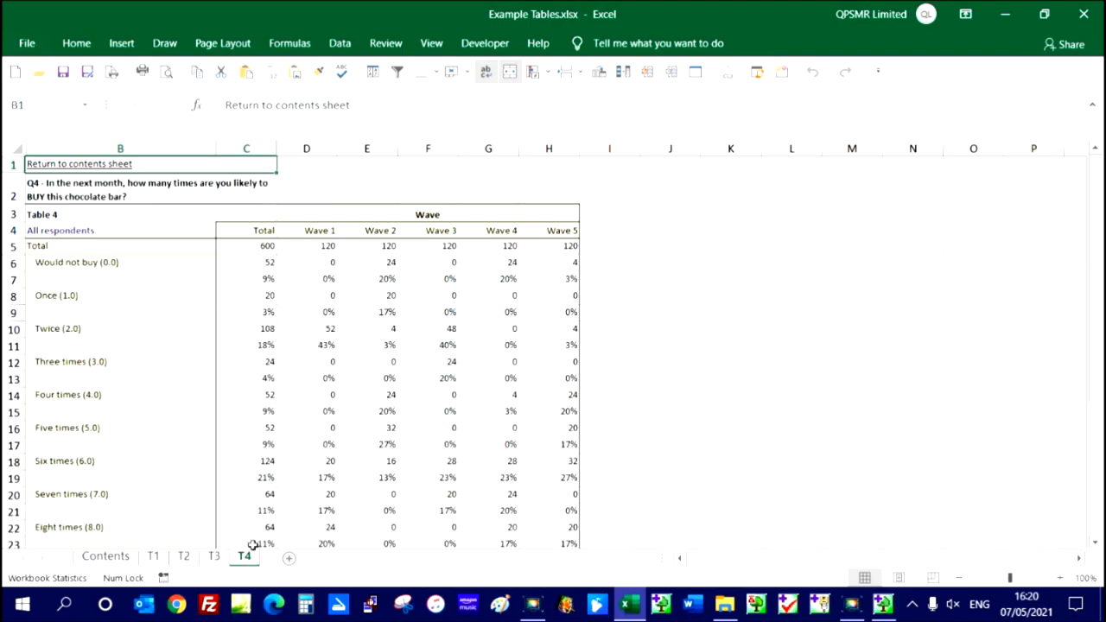
{"action": "left_click_drag", "start_coordinate": [1098, 151], "coordinate": [1044, 155]}
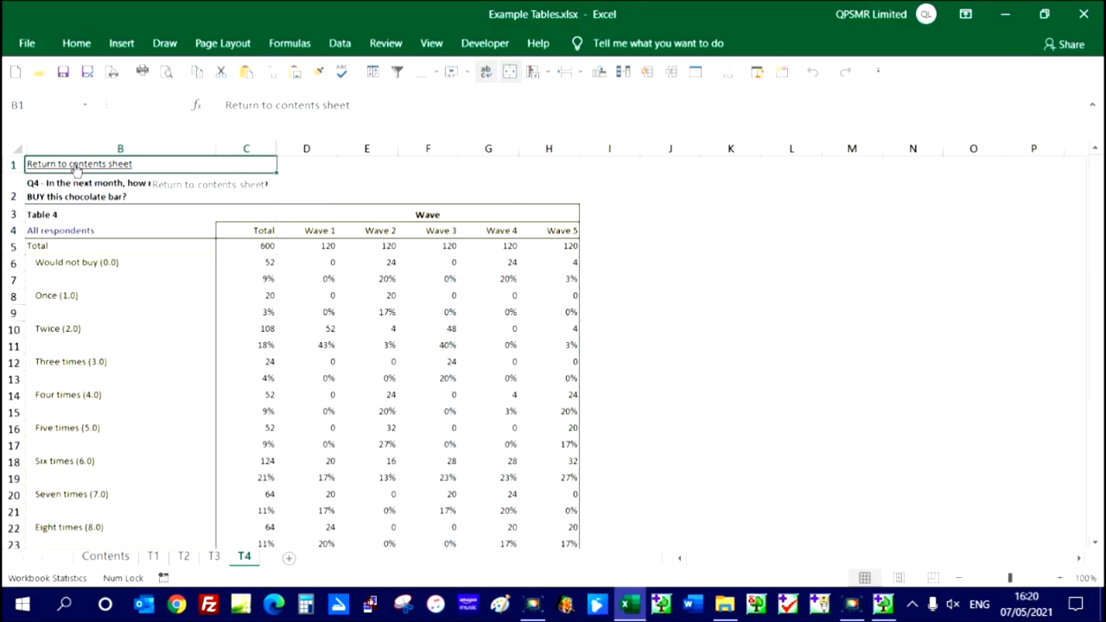